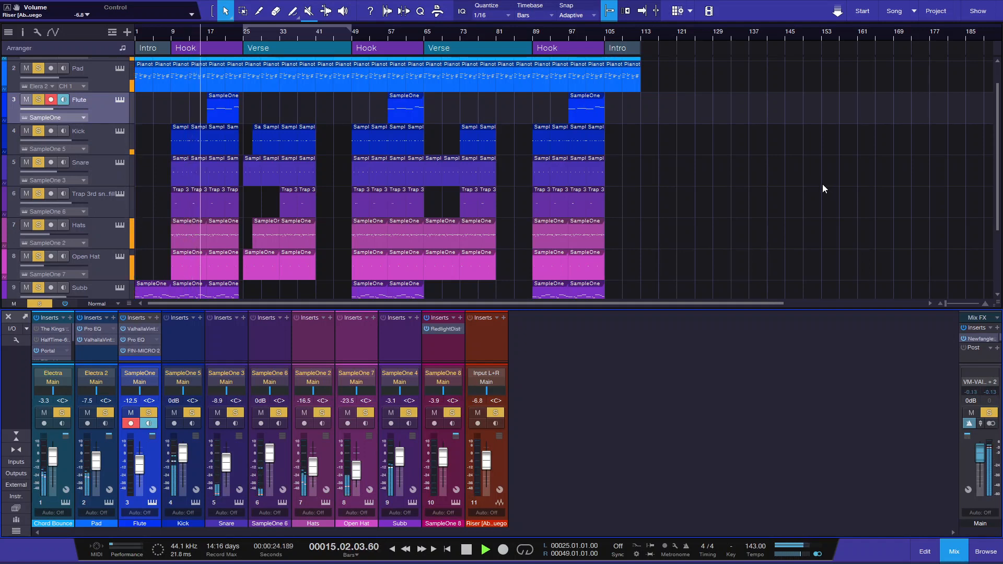
Stop the full arrangement and play the eight-bar loop of all nine tracks from bar 1.
{"action": "key", "text": "space"}
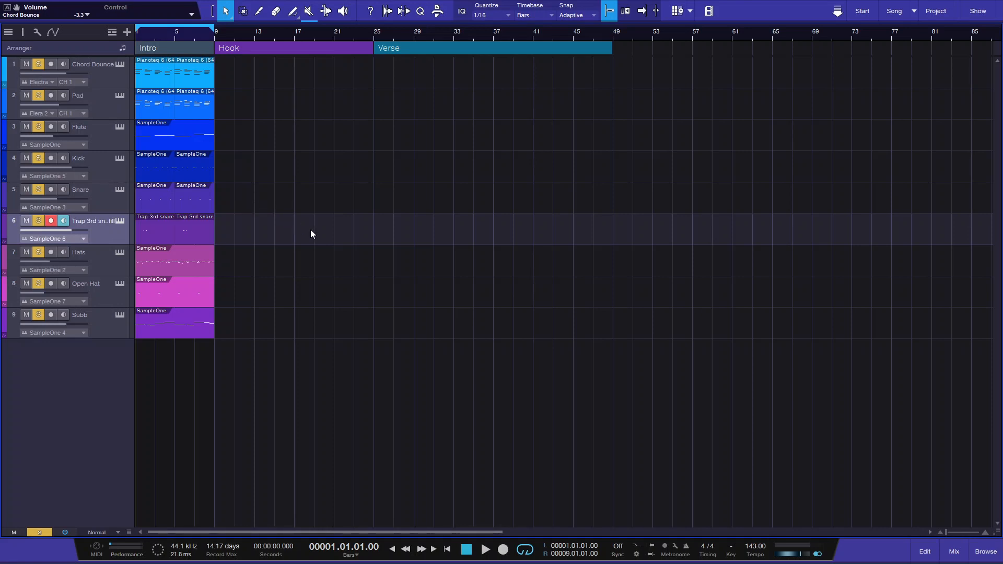
{"action": "key", "text": "space"}
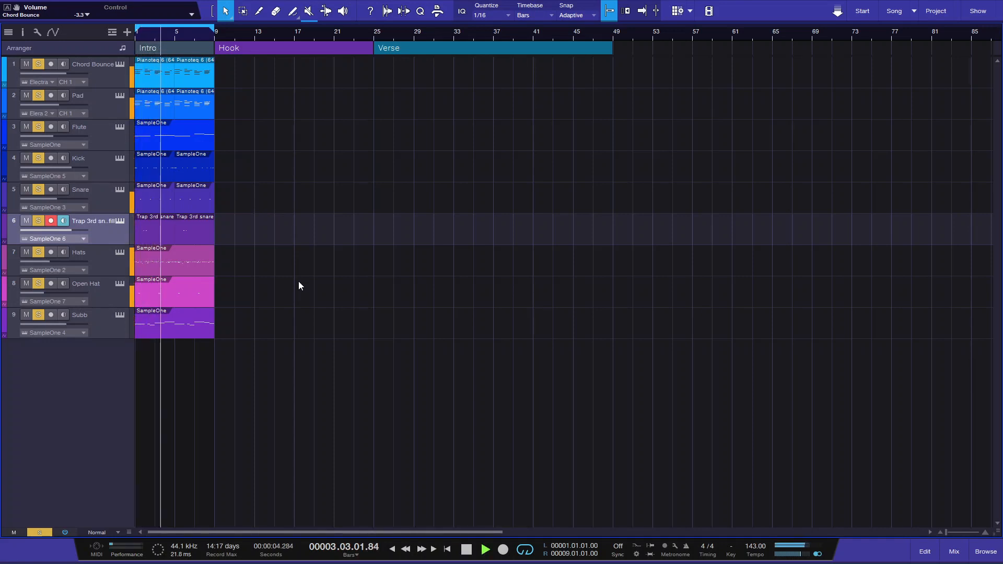
{"action": "key", "text": "space"}
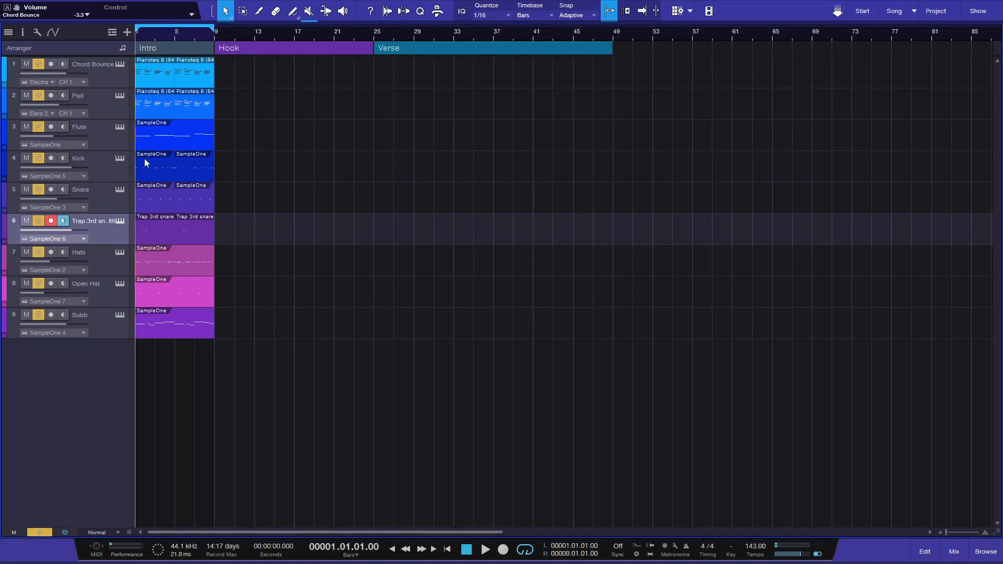
Audition the TFZ Kick samples Hellbent and Dior in the Kick track's sampler, and switch back to the Player sample.
{"action": "left_click", "coordinate": [120, 158]}
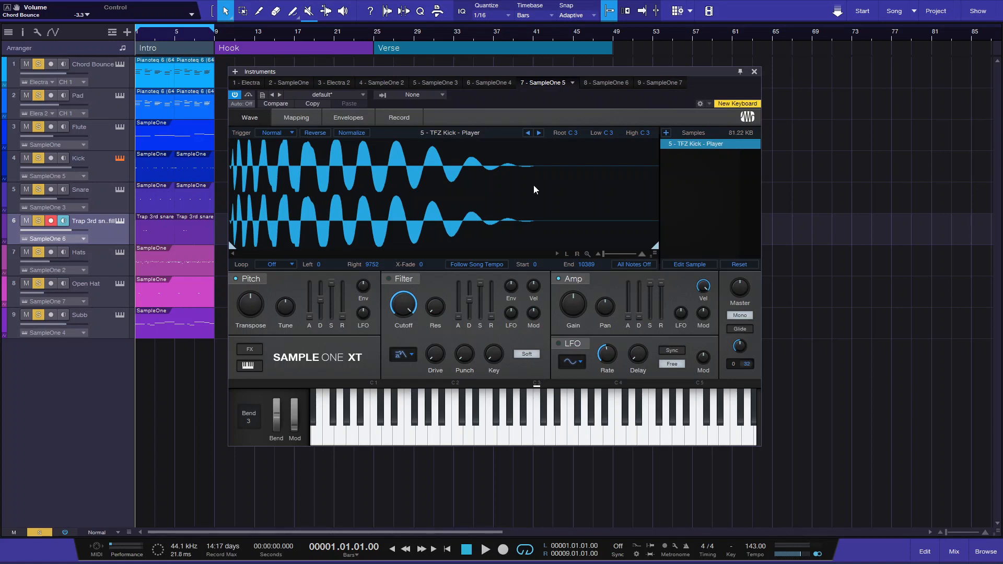
{"action": "left_click", "coordinate": [529, 133]}
{"action": "left_click", "coordinate": [539, 431]}
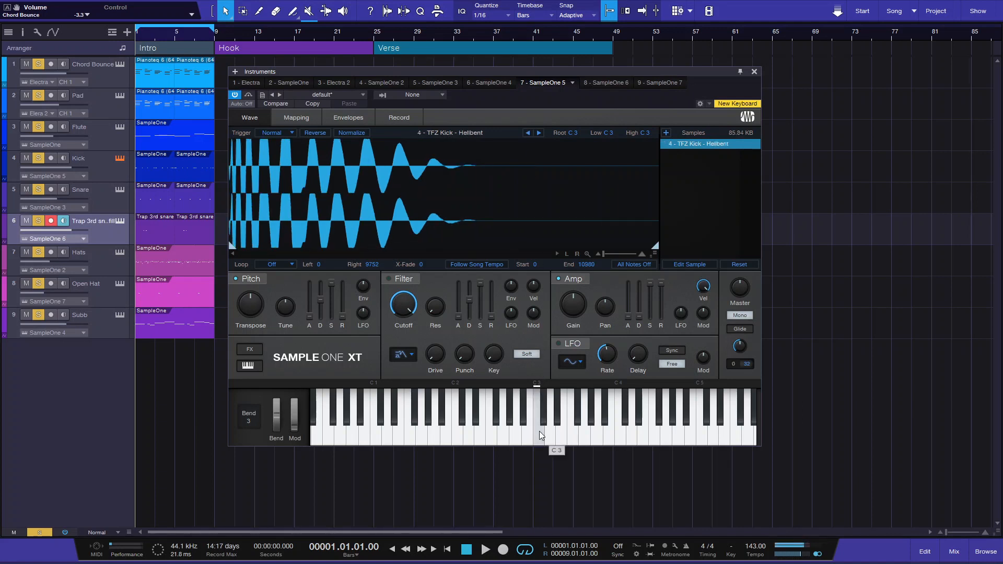
{"action": "left_click", "coordinate": [528, 134]}
{"action": "left_click", "coordinate": [538, 432]}
{"action": "left_click", "coordinate": [540, 427]}
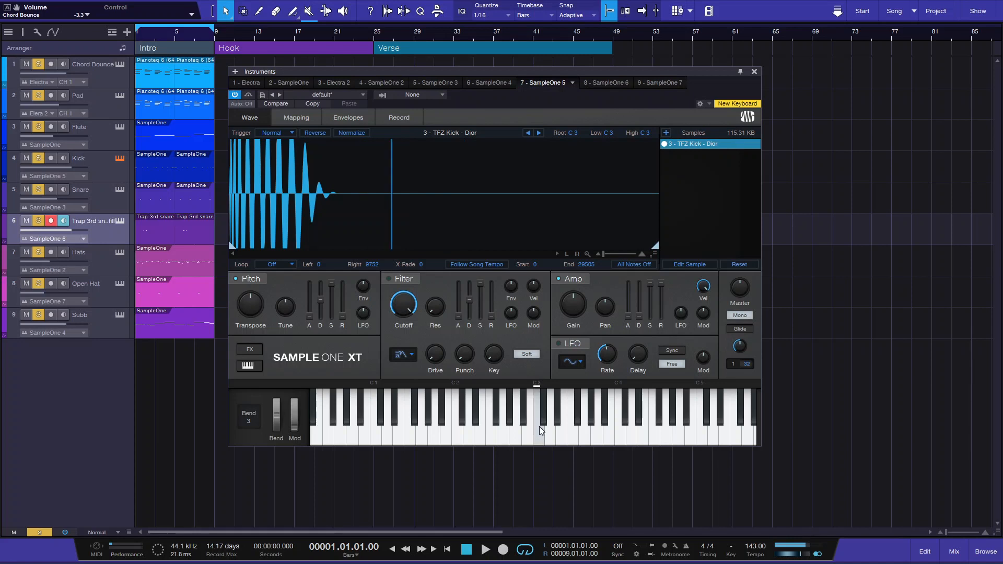
{"action": "left_click", "coordinate": [537, 133]}
{"action": "left_click", "coordinate": [538, 133]}
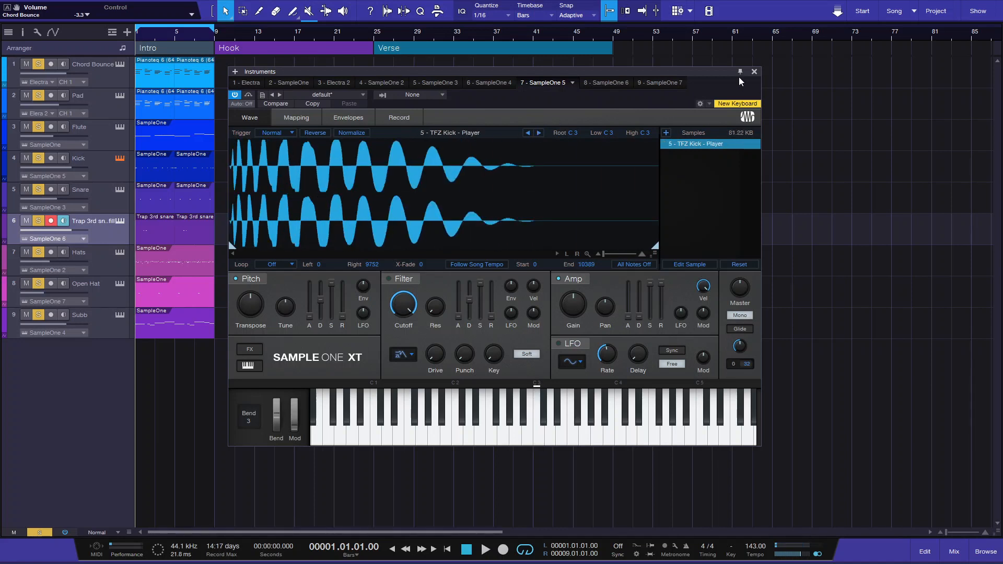
{"action": "left_click", "coordinate": [753, 72]}
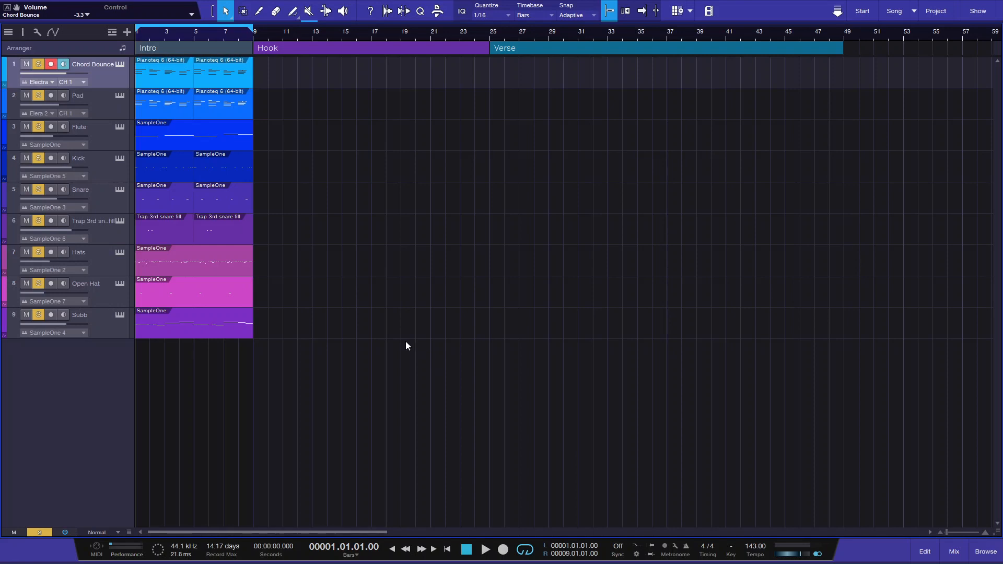
Move the loop events of all nine tracks to bar 17 in the Hook and place the playhead there.
{"action": "left_click_drag", "start_coordinate": [414, 339], "coordinate": [137, 58]}
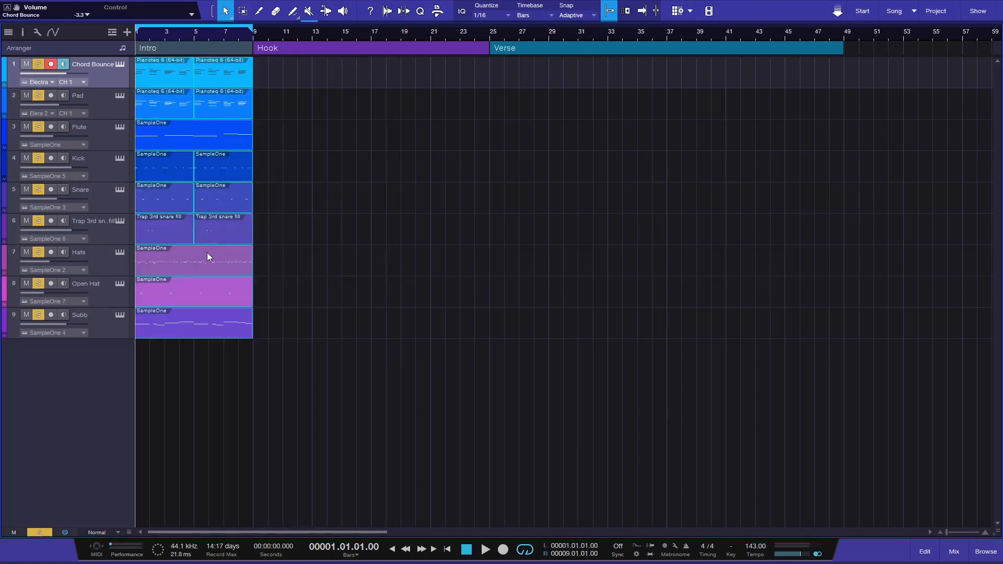
{"action": "left_click_drag", "start_coordinate": [226, 84], "coordinate": [461, 80]}
{"action": "left_click", "coordinate": [375, 34]}
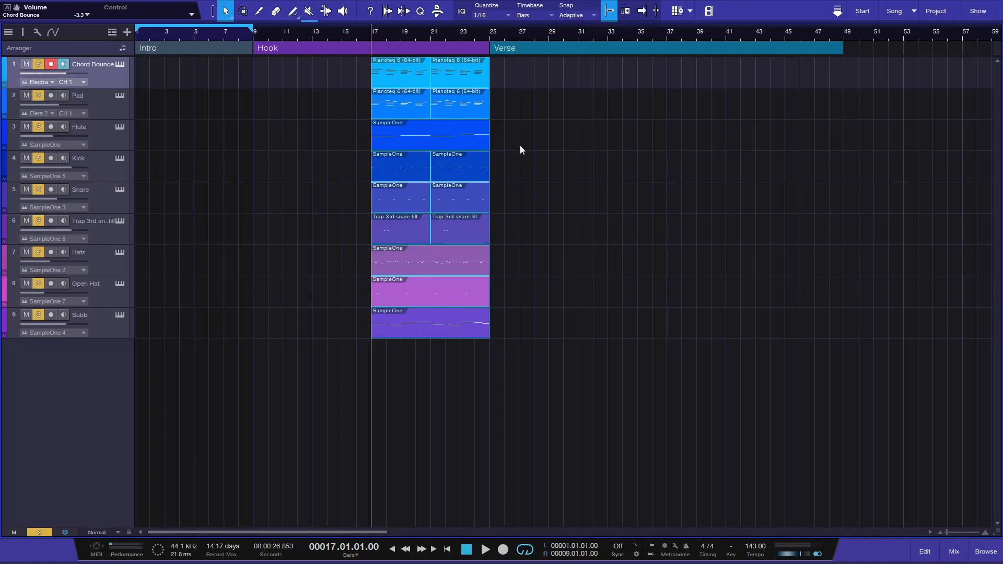
Set the Kick through Subb events aside by moving them to bar 38.
{"action": "left_click", "coordinate": [540, 159]}
{"action": "left_click_drag", "start_coordinate": [528, 166], "coordinate": [354, 310]}
{"action": "left_click_drag", "start_coordinate": [378, 174], "coordinate": [688, 167]}
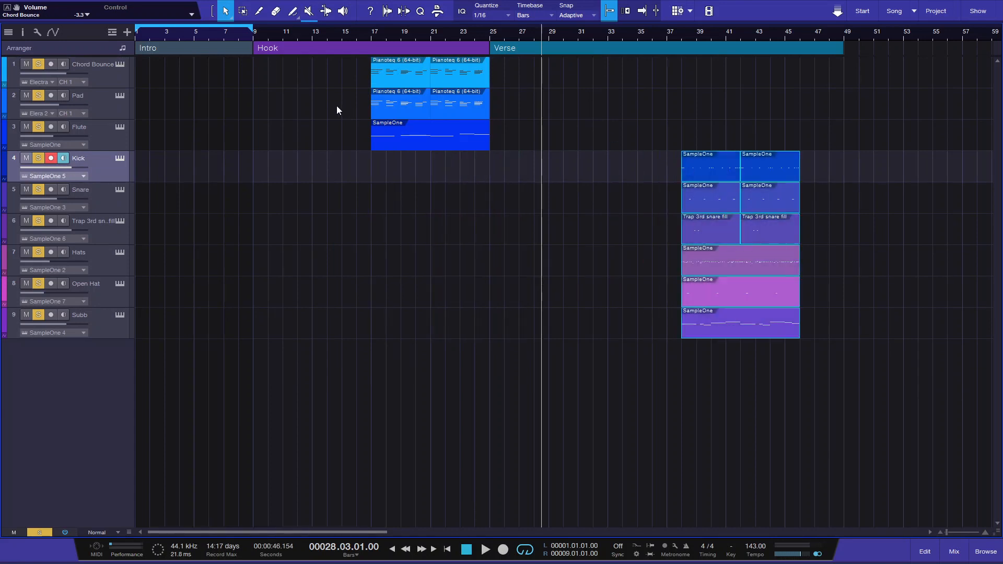
Select the Pad events and the Flute event in turn, and locate the playhead to the Flute event's start at bar 17.
{"action": "left_click_drag", "start_coordinate": [336, 110], "coordinate": [525, 101]}
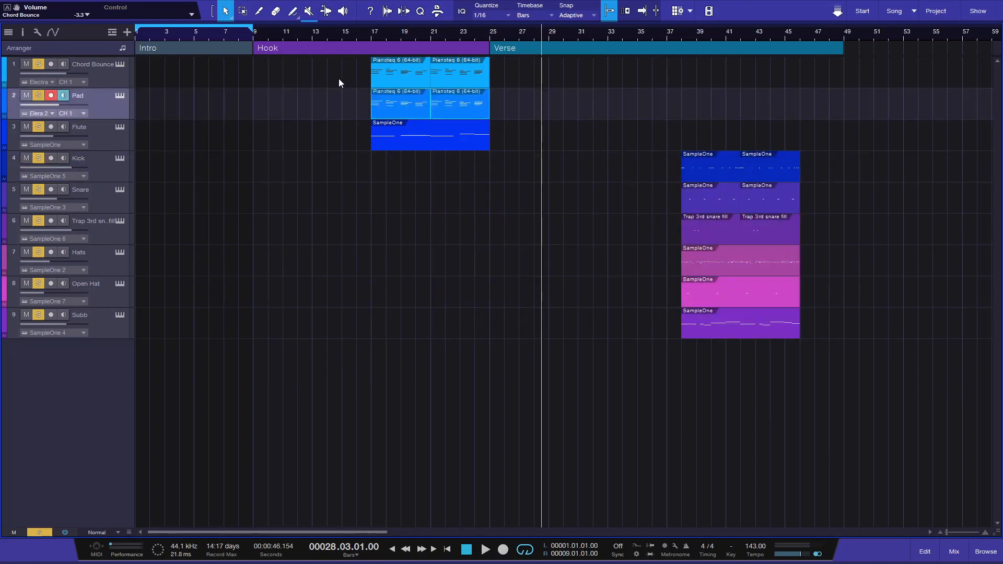
{"action": "left_click_drag", "start_coordinate": [343, 126], "coordinate": [505, 123]}
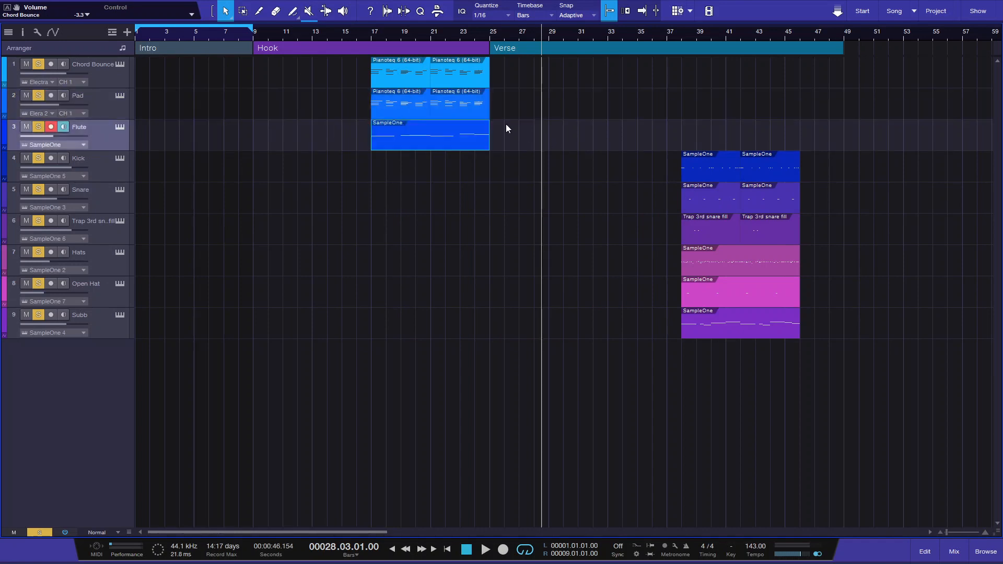
{"action": "key", "text": "l"}
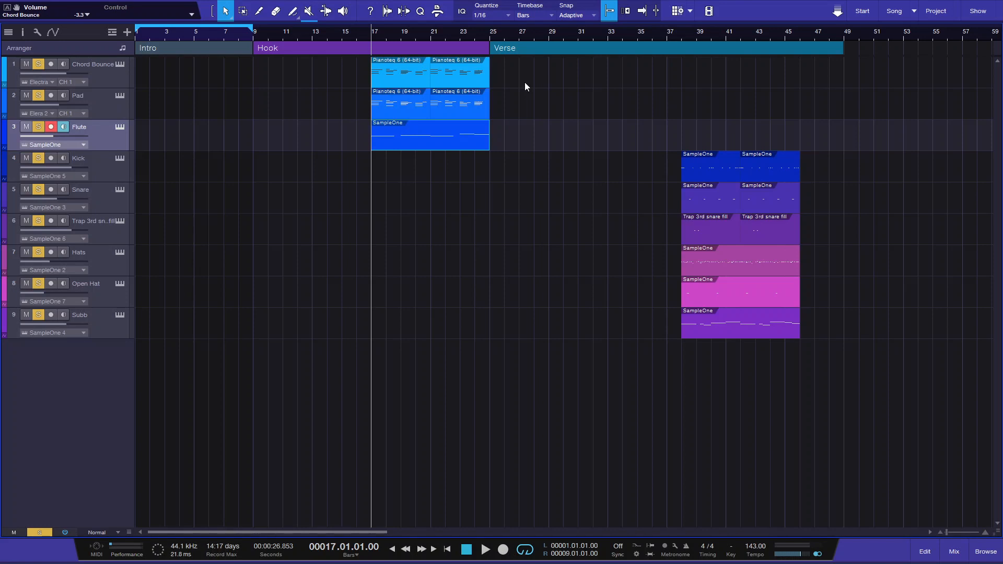
Mute Chord Bounce and Flute, open the Pad event in an enlarged note editor, and play the pad alone from bar 17.
{"action": "left_click", "coordinate": [27, 64]}
{"action": "double_click", "coordinate": [393, 112]}
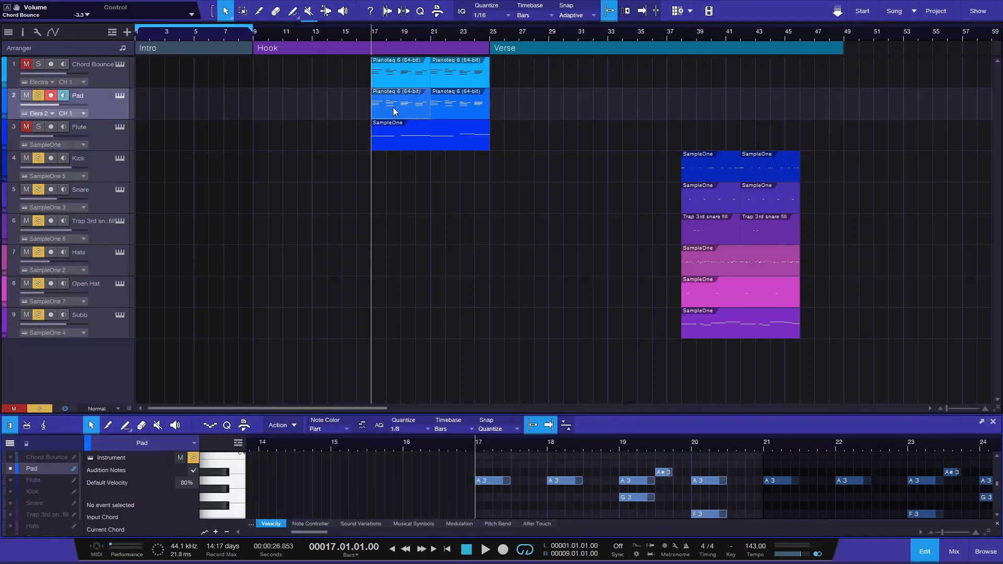
{"action": "left_click_drag", "start_coordinate": [281, 413], "coordinate": [282, 142]}
{"action": "key", "text": "space"}
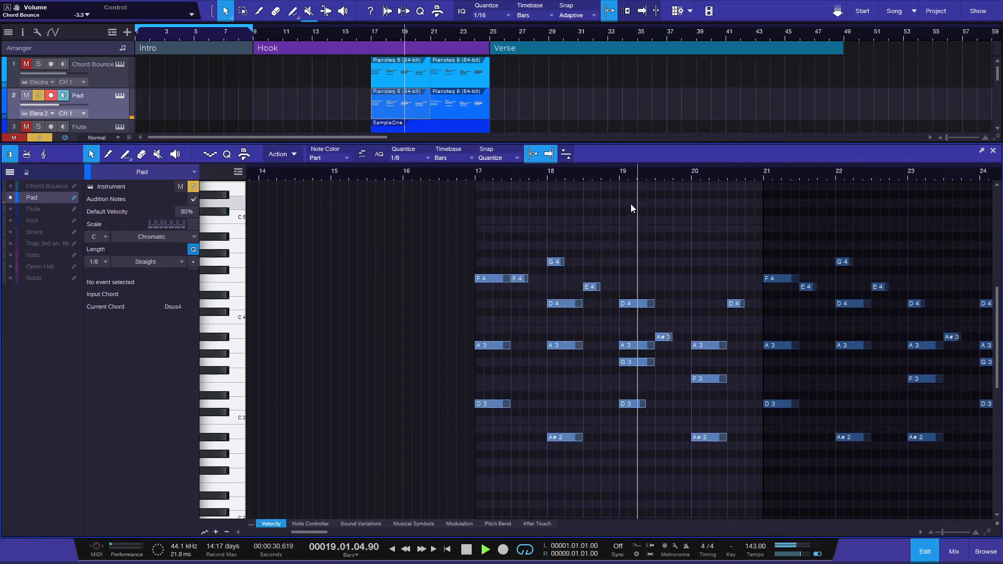
{"action": "left_click_drag", "start_coordinate": [741, 171], "coordinate": [614, 174]}
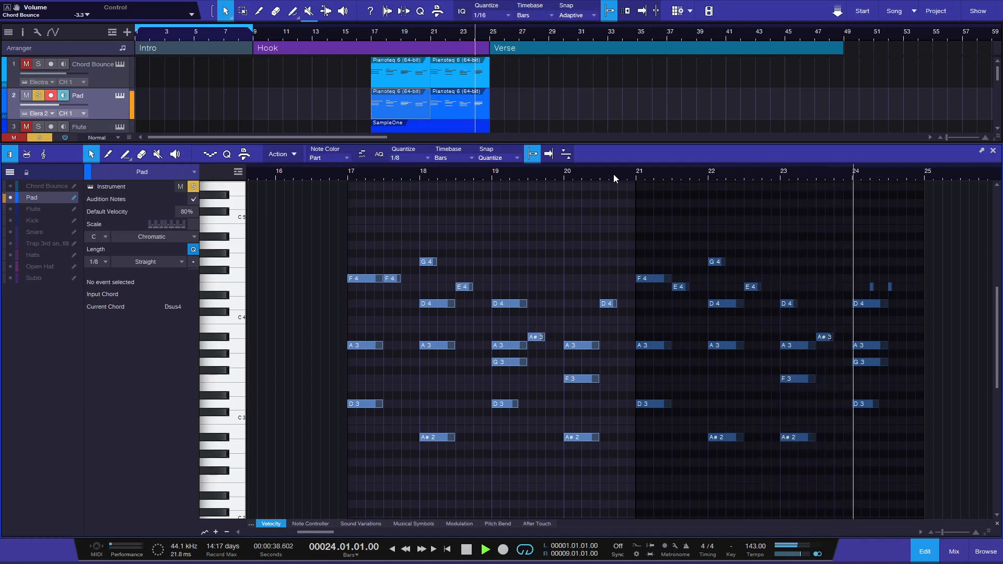
{"action": "key", "text": "space"}
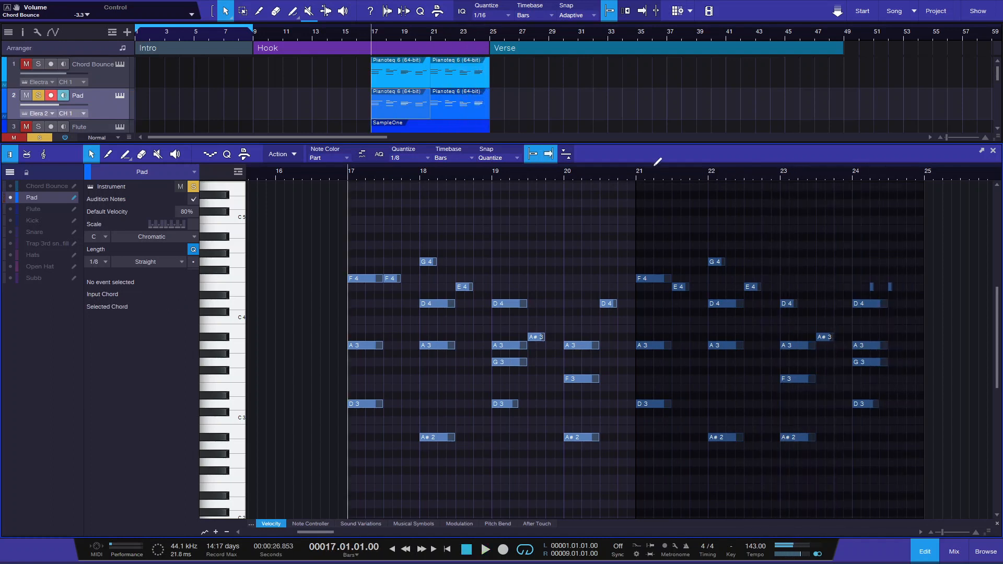
{"action": "left_click_drag", "start_coordinate": [675, 143], "coordinate": [658, 260]}
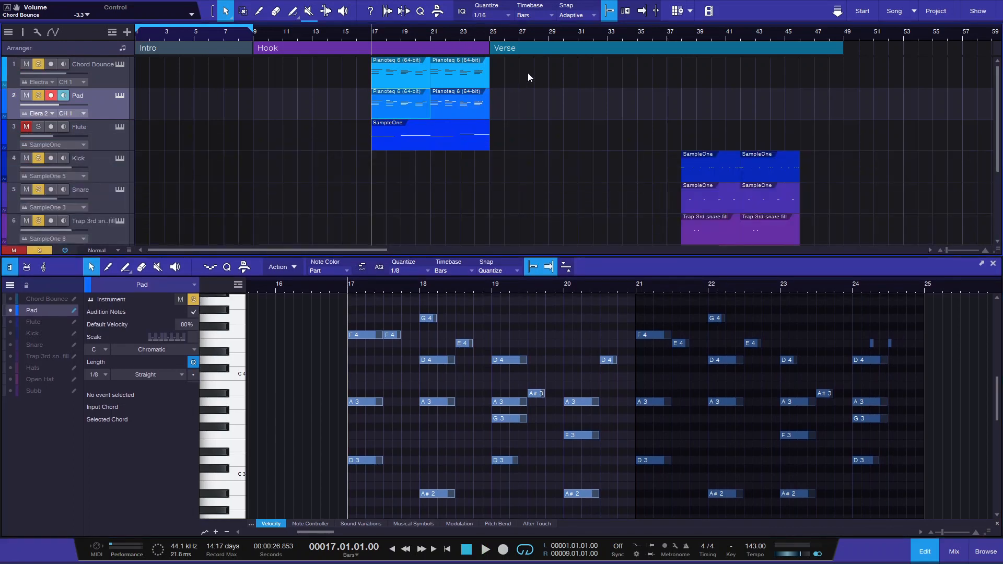
Show the Chord Bounce notes in the editor and play Chord Bounce with the Pad from bar 17.
{"action": "left_click", "coordinate": [394, 65]}
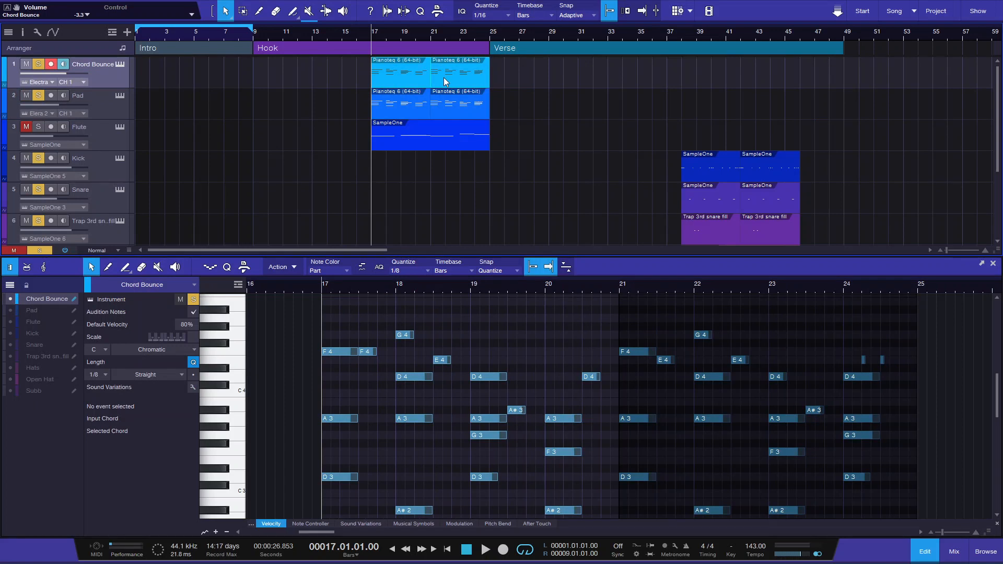
{"action": "key", "text": "space"}
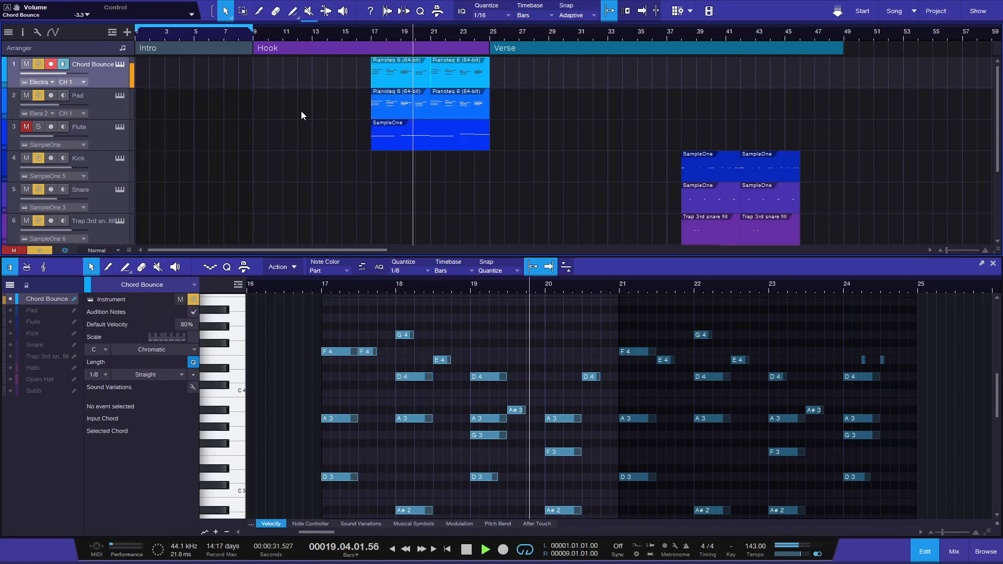
{"action": "key", "text": "space"}
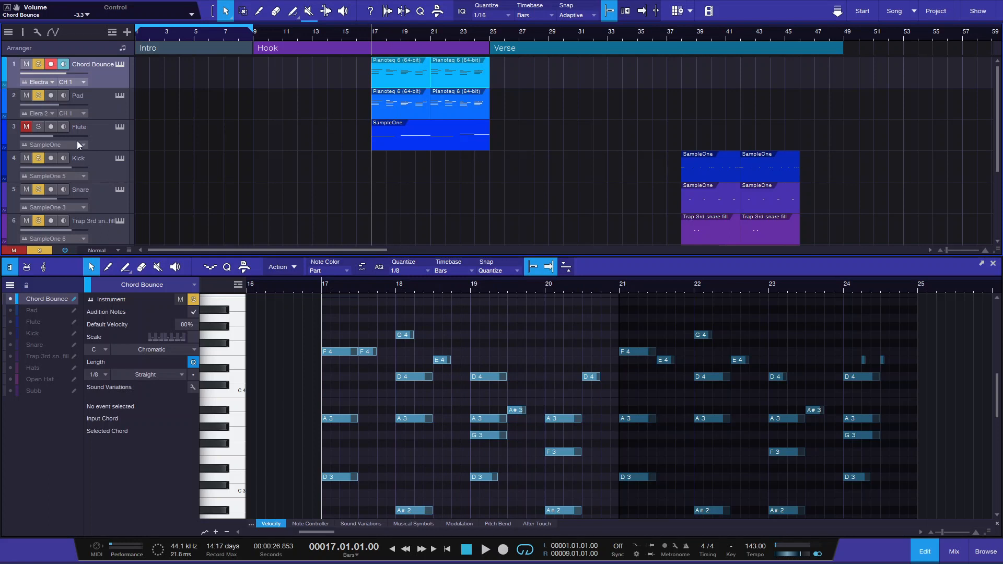
Unmute the Flute and play it together with Chord Bounce and Pad from bar 17.
{"action": "left_click", "coordinate": [32, 128]}
{"action": "key", "text": "space"}
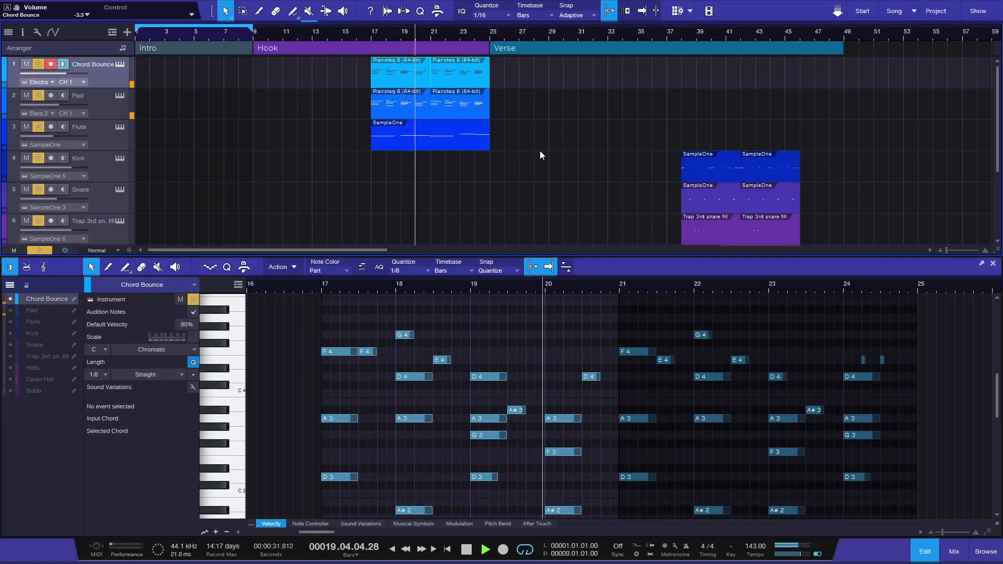
{"action": "key", "text": "space"}
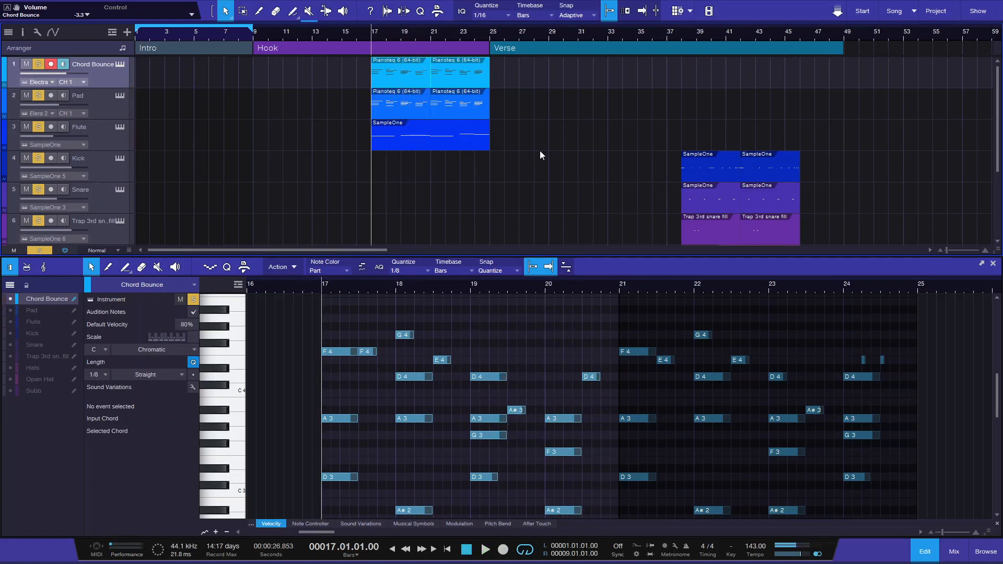
Set the loop range to bars 17 to 25 and move the Kick through Subb events back to bar 17.
{"action": "key", "text": "p"}
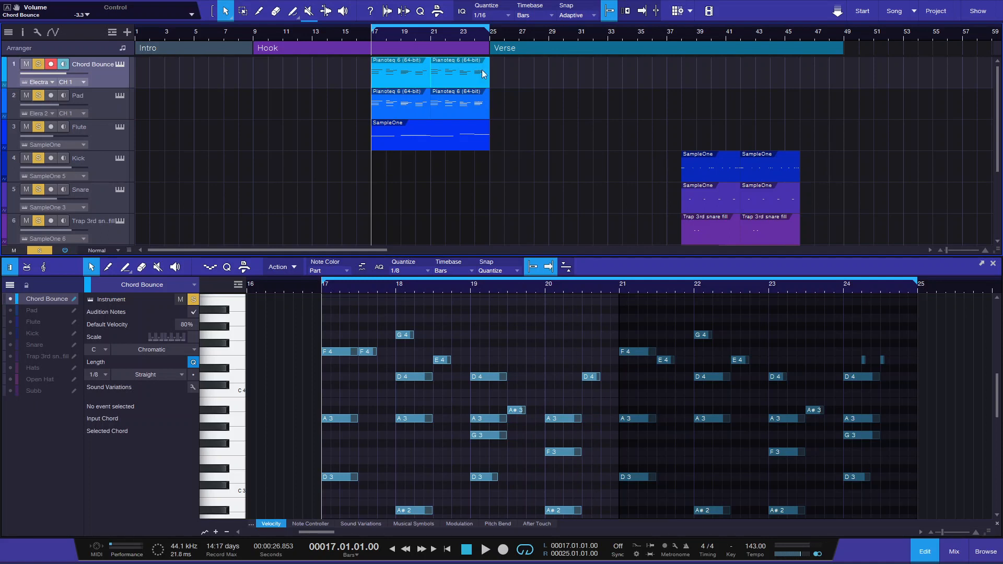
{"action": "scroll", "coordinate": [538, 106], "scroll_direction": "down", "scroll_amount": 4}
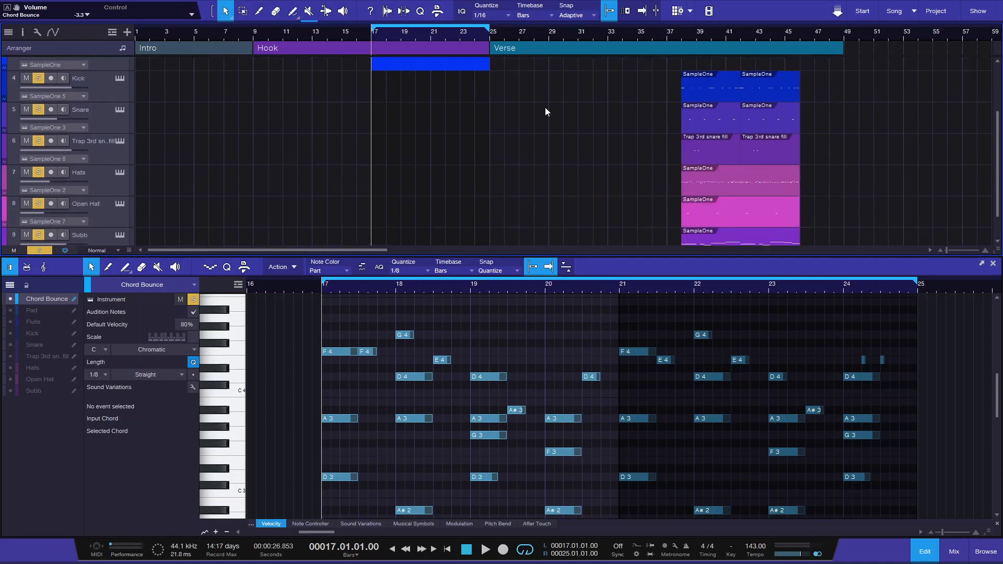
{"action": "scroll", "coordinate": [545, 108], "scroll_direction": "up", "scroll_amount": 4}
{"action": "scroll", "coordinate": [570, 108], "scroll_direction": "down", "scroll_amount": 1}
{"action": "scroll", "coordinate": [577, 102], "scroll_direction": "down", "scroll_amount": 2}
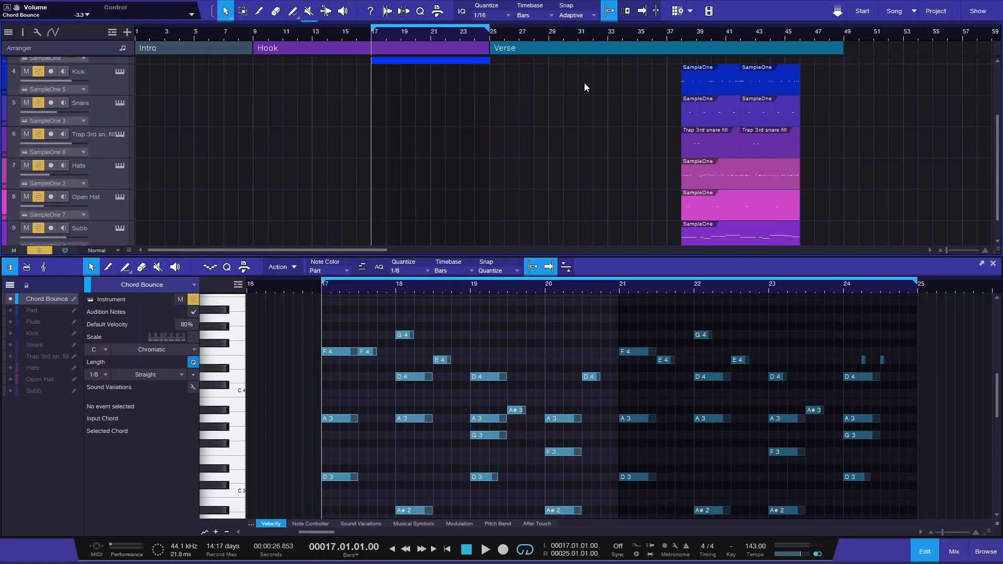
{"action": "left_click_drag", "start_coordinate": [585, 90], "coordinate": [855, 229]}
{"action": "left_click_drag", "start_coordinate": [694, 93], "coordinate": [383, 94]}
{"action": "scroll", "coordinate": [500, 154], "scroll_direction": "up", "scroll_amount": 3}
{"action": "double_click", "coordinate": [628, 256]}
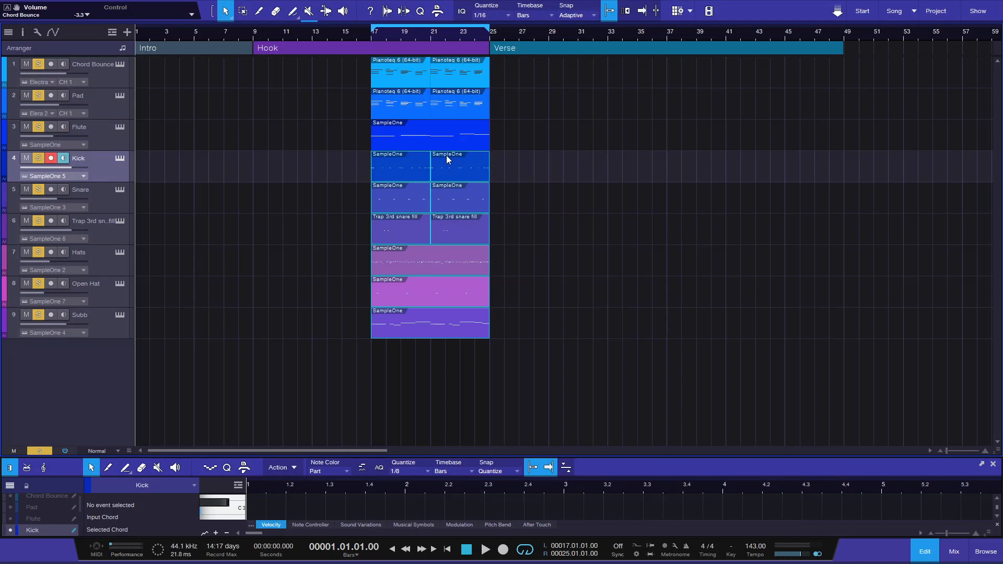
Move all nine tracks' events to bar 1 and duplicate them five times to fill the Intro, Hook and Verse up to bar 49.
{"action": "left_click_drag", "start_coordinate": [561, 318], "coordinate": [303, 81]}
{"action": "left_click_drag", "start_coordinate": [403, 71], "coordinate": [170, 78]}
{"action": "key", "text": "d"}
{"action": "key", "text": "d"}
{"action": "key", "text": "d"}
{"action": "key", "text": "d"}
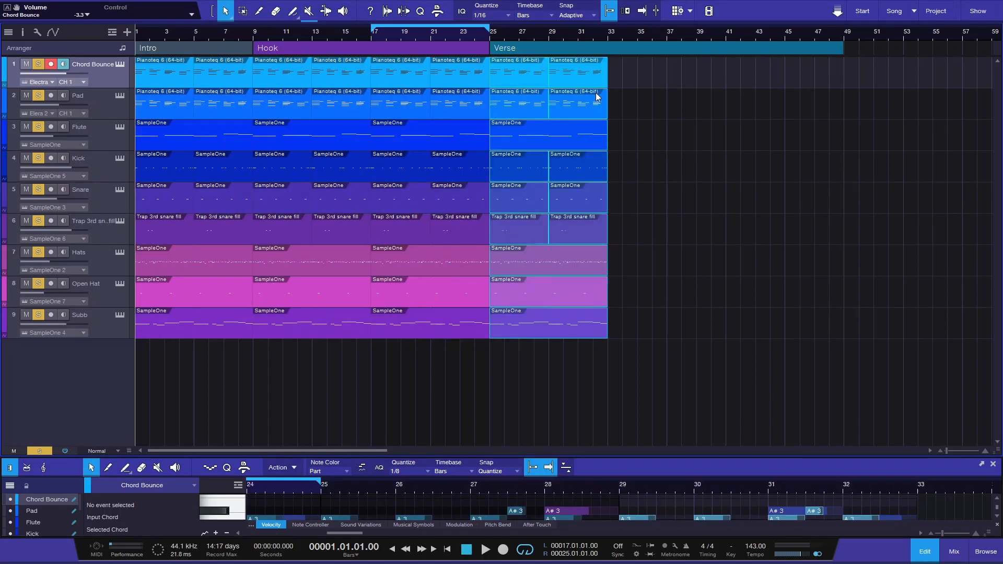
{"action": "key", "text": "d"}
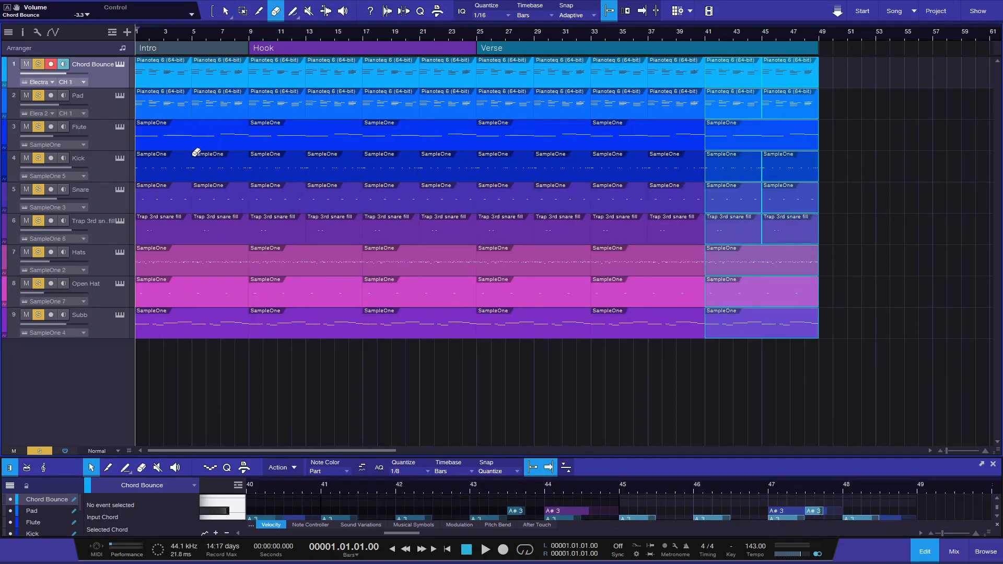
Erase the Flute, Kick, Snare, snare fill, Hats, Open Hat and Subb events from the Intro, bars 1 to 9.
{"action": "left_click", "coordinate": [204, 137]}
{"action": "left_click", "coordinate": [204, 162]}
{"action": "left_click", "coordinate": [159, 162]}
{"action": "left_click", "coordinate": [171, 195]}
{"action": "left_click", "coordinate": [199, 203]}
{"action": "left_click", "coordinate": [173, 235]}
{"action": "left_click", "coordinate": [212, 227]}
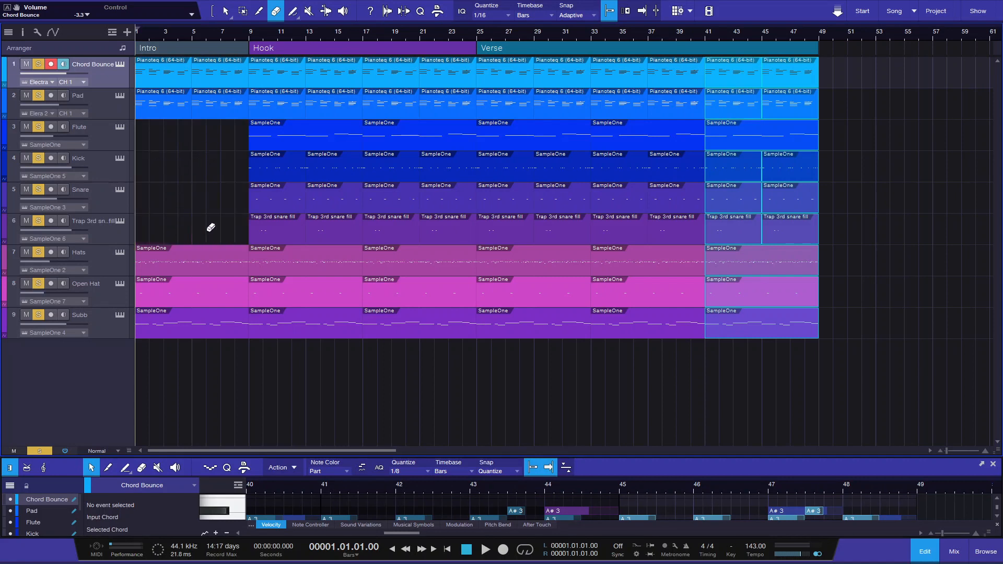
{"action": "left_click", "coordinate": [201, 259]}
{"action": "left_click", "coordinate": [183, 281]}
{"action": "left_click", "coordinate": [196, 313]}
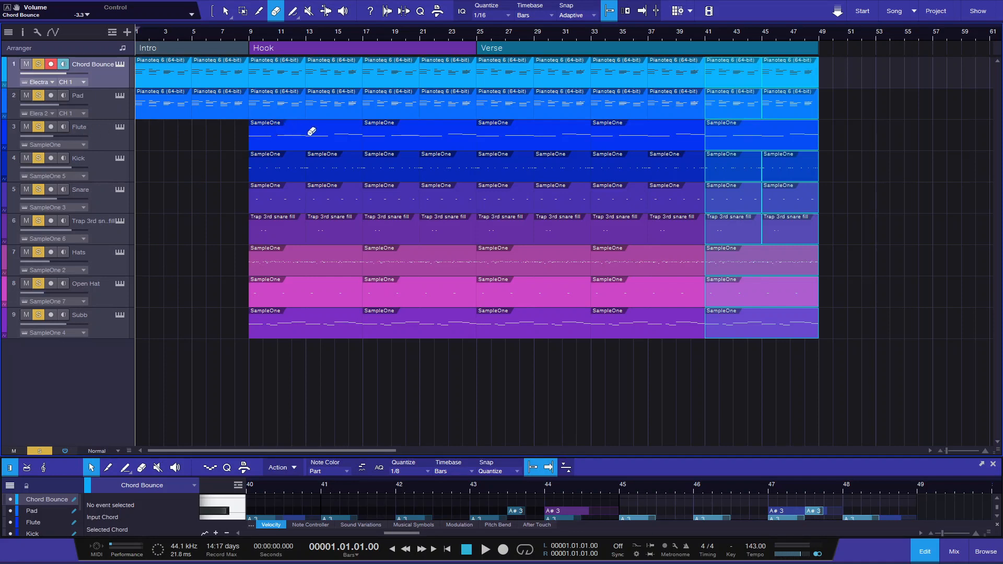
Erase the Flute event in the first half of the Hook and place the playhead at the Verse's start, bar 25.
{"action": "left_click", "coordinate": [290, 132]}
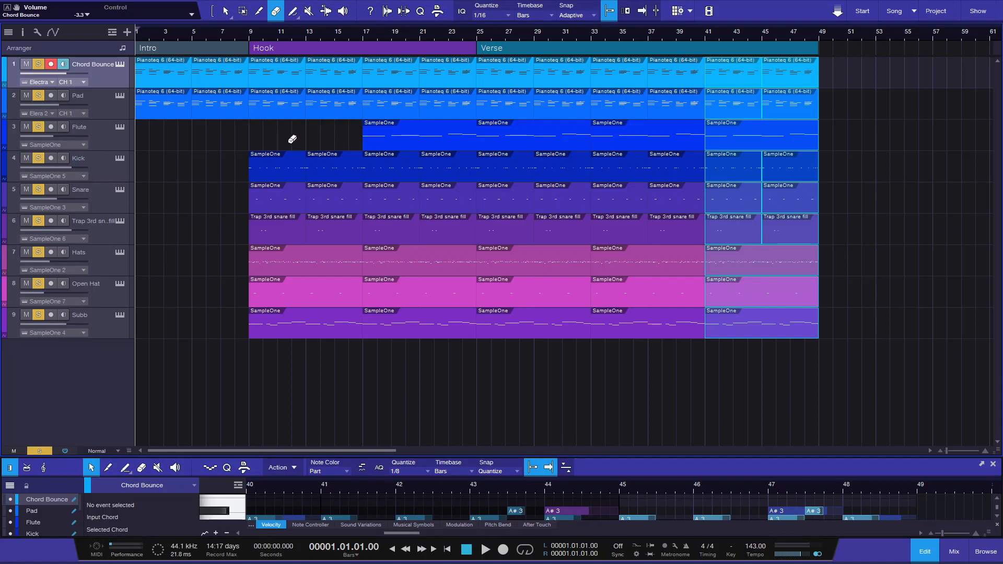
{"action": "scroll", "coordinate": [459, 37], "scroll_direction": "right", "scroll_amount": 2}
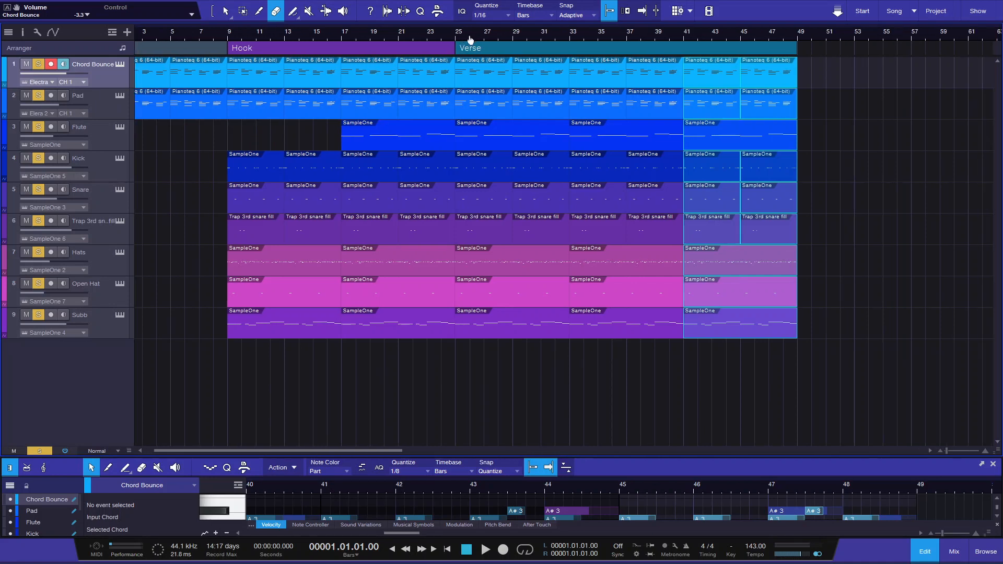
{"action": "left_click", "coordinate": [446, 34]}
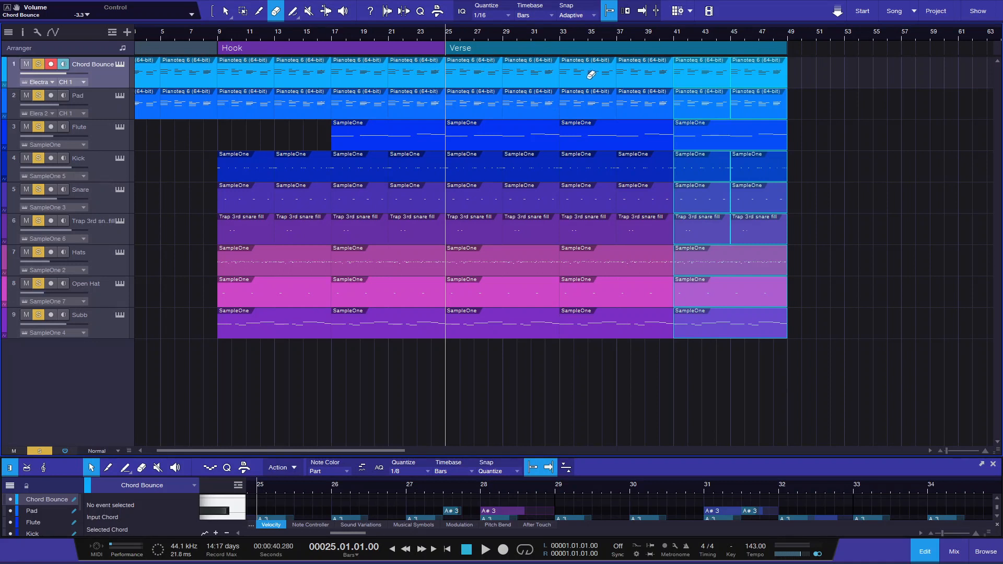
Erase the Flute events from the whole Verse, bars 25 to 49.
{"action": "key", "text": "1"}
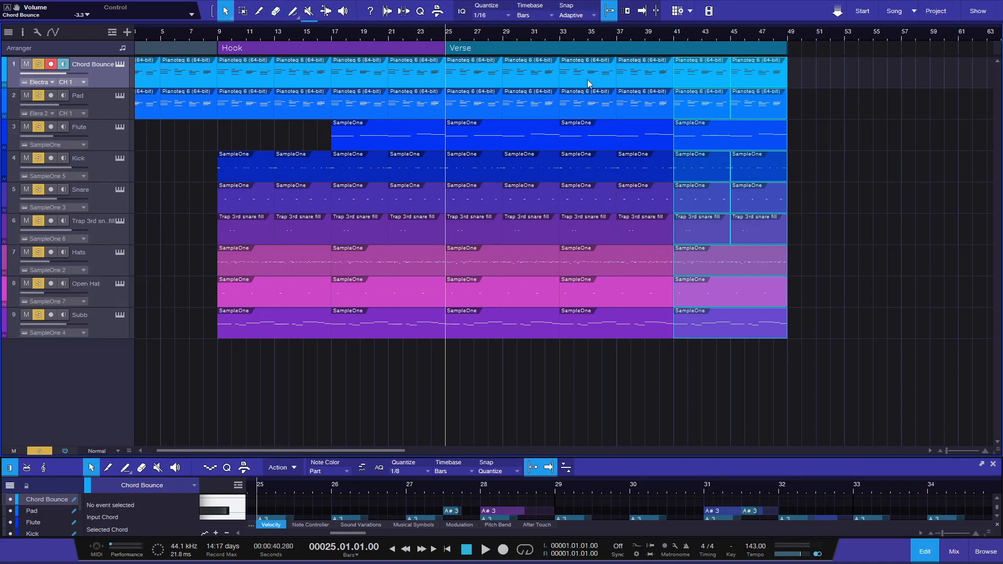
{"action": "left_click", "coordinate": [629, 36]}
{"action": "left_click", "coordinate": [444, 33]}
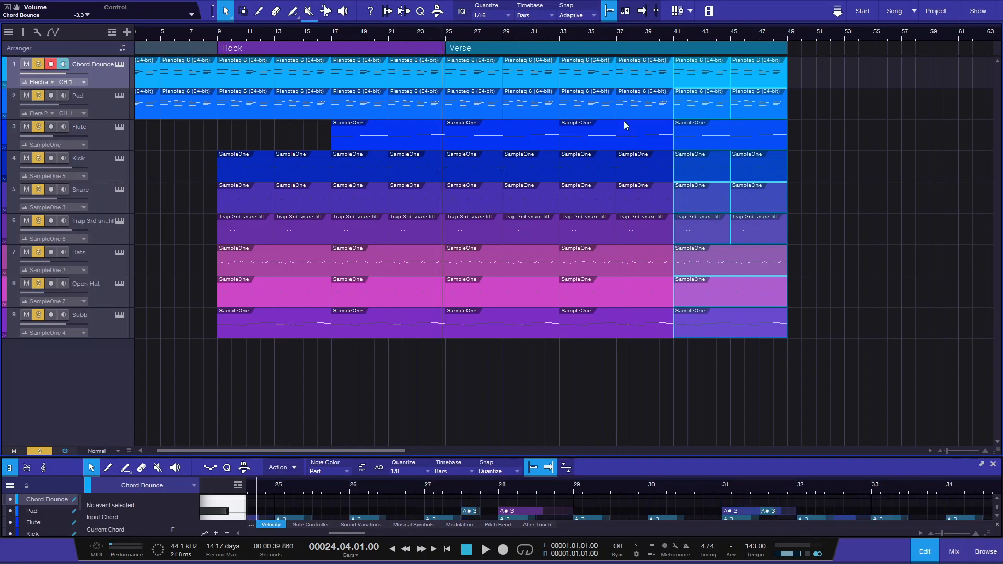
{"action": "left_click", "coordinate": [444, 36]}
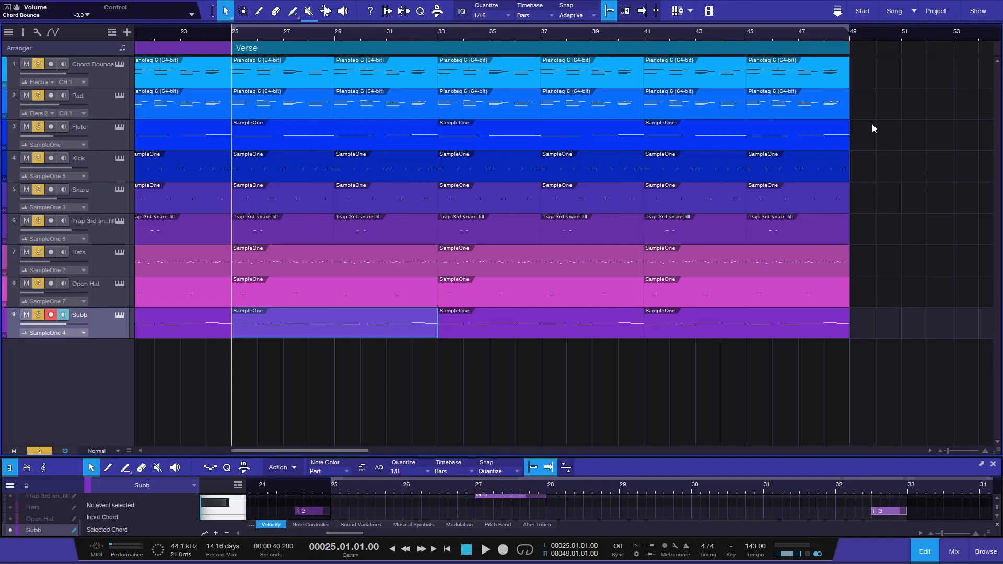
{"action": "key", "text": "4"}
{"action": "left_click_drag", "start_coordinate": [773, 128], "coordinate": [389, 121]}
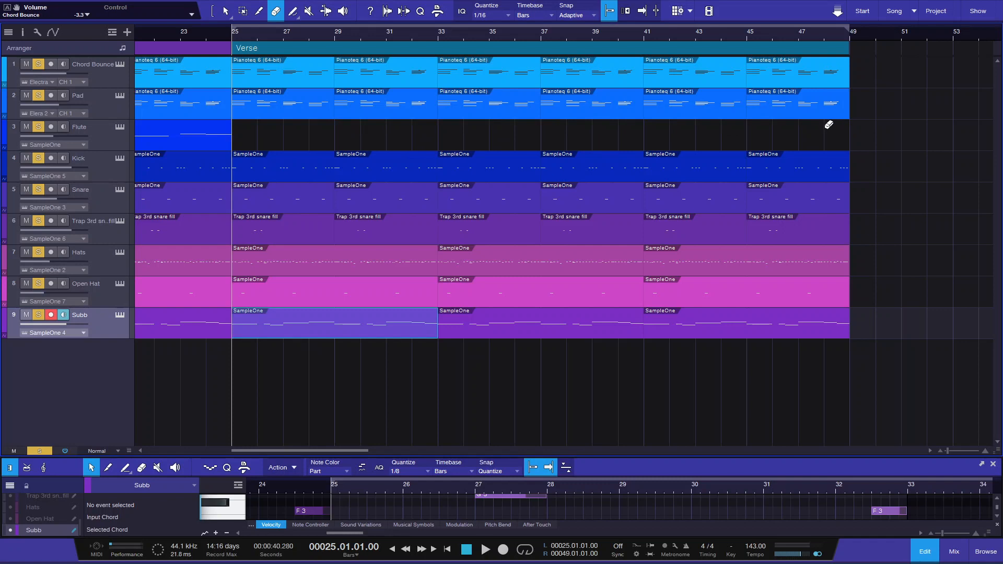
{"action": "key", "text": "1"}
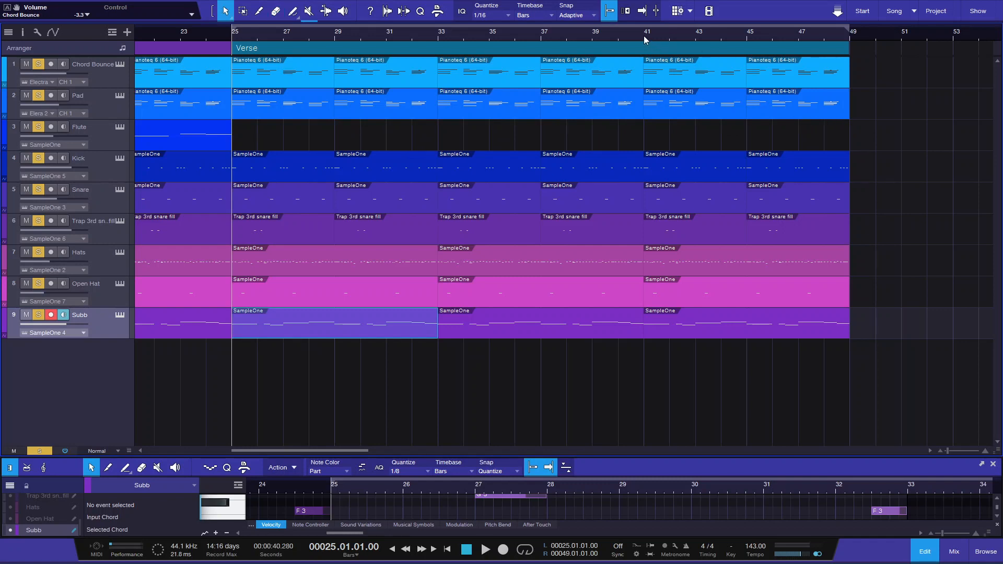
Erase the Kick, Snare, snare fill, Hats, Open Hat and Subb events from bar 41 to 49 and play that part.
{"action": "left_click", "coordinate": [644, 35]}
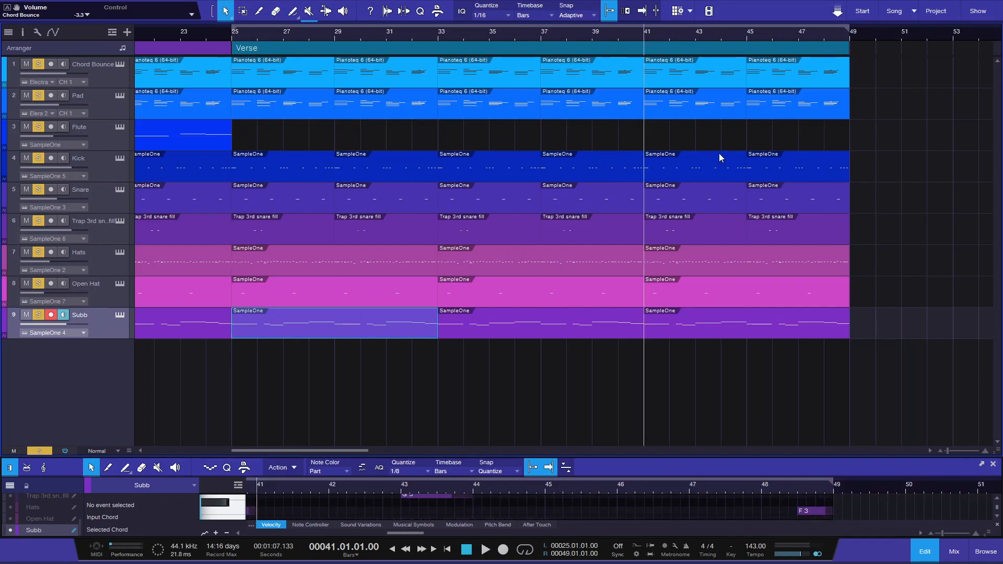
{"action": "key", "text": "4"}
{"action": "mouse_move", "coordinate": [703, 156]}
{"action": "left_mouse_down"}
{"action": "mouse_move", "coordinate": [748, 253]}
{"action": "mouse_move", "coordinate": [739, 320]}
{"action": "left_mouse_up"}
{"action": "key", "text": "space"}
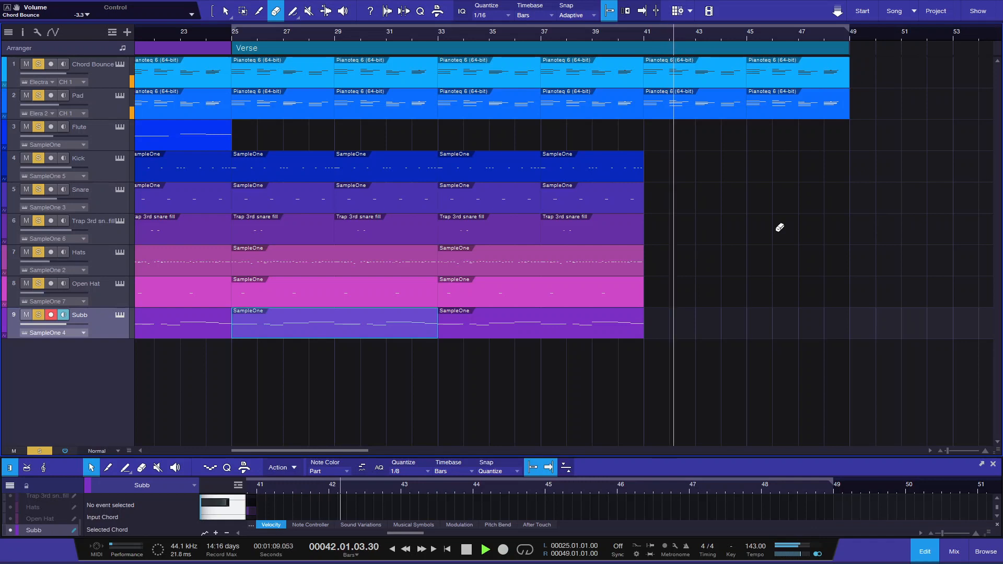
{"action": "key", "text": "space"}
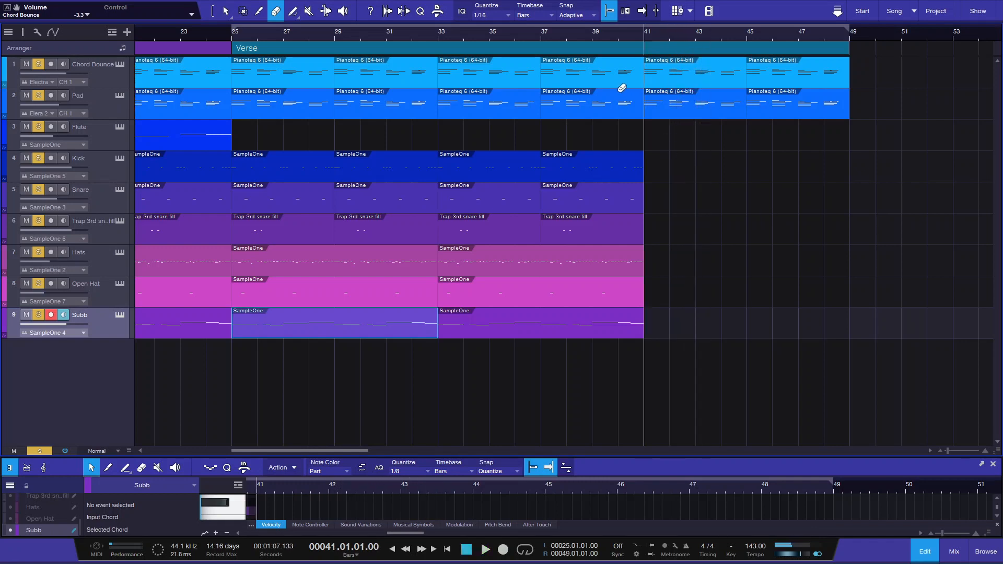
Examine the Verse's first eight-bar block by placing the playhead at bars 33 and 25.
{"action": "key", "text": "1"}
{"action": "left_click", "coordinate": [441, 38]}
{"action": "left_click", "coordinate": [643, 40]}
{"action": "left_click", "coordinate": [443, 38]}
{"action": "left_click", "coordinate": [438, 37]}
{"action": "left_click_drag", "start_coordinate": [397, 37], "coordinate": [483, 39]}
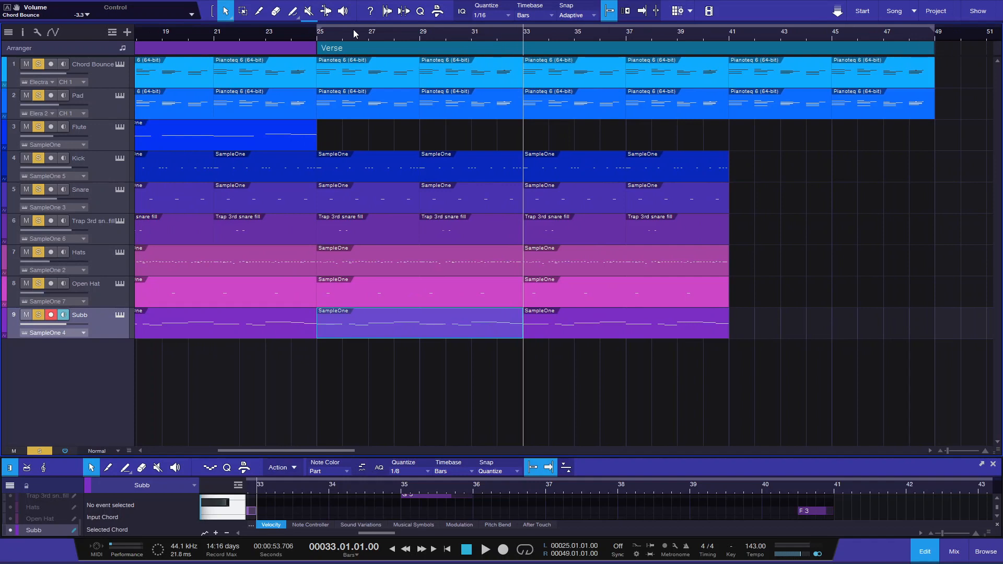
{"action": "left_click", "coordinate": [319, 41]}
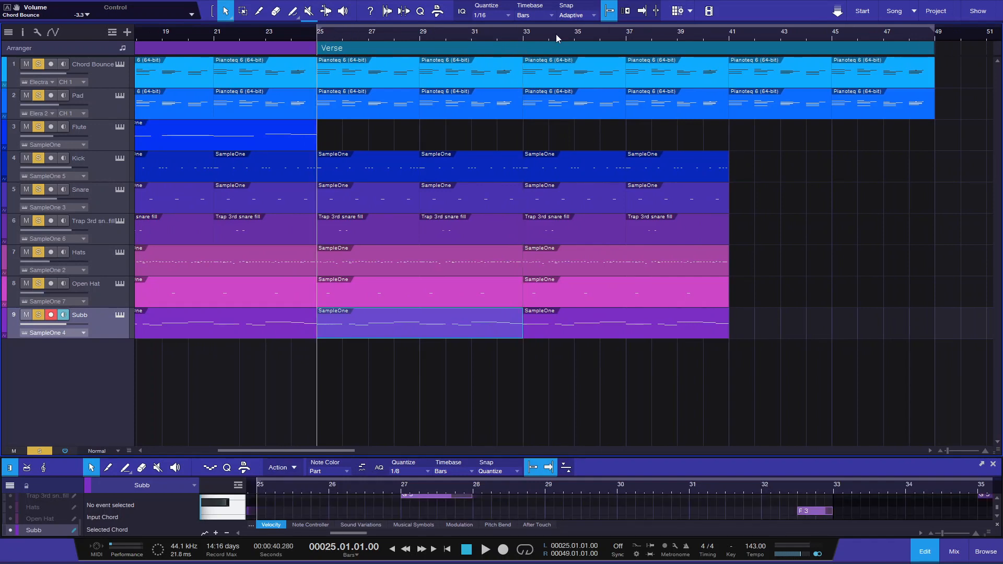
{"action": "left_click", "coordinate": [519, 39]}
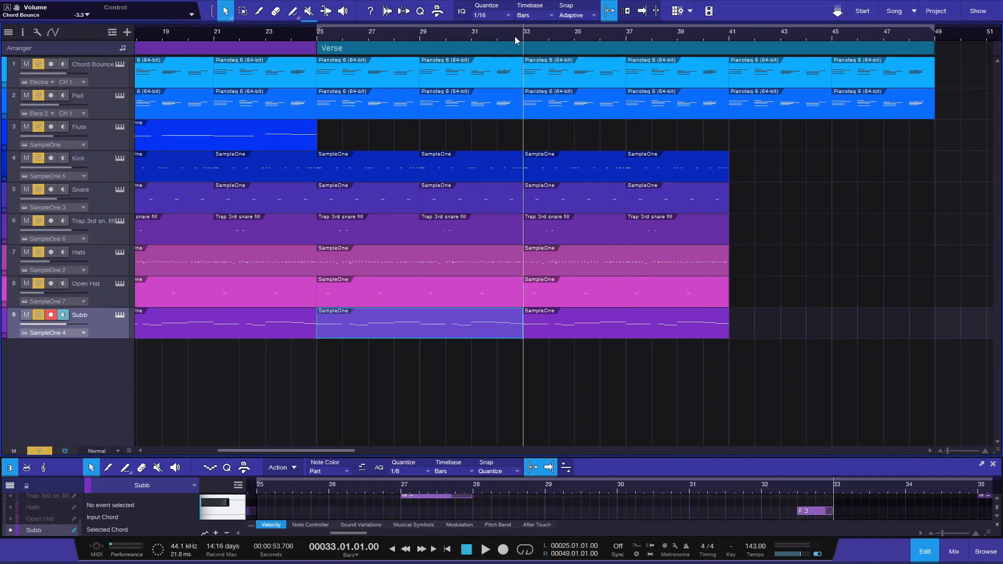
{"action": "left_click", "coordinate": [321, 36]}
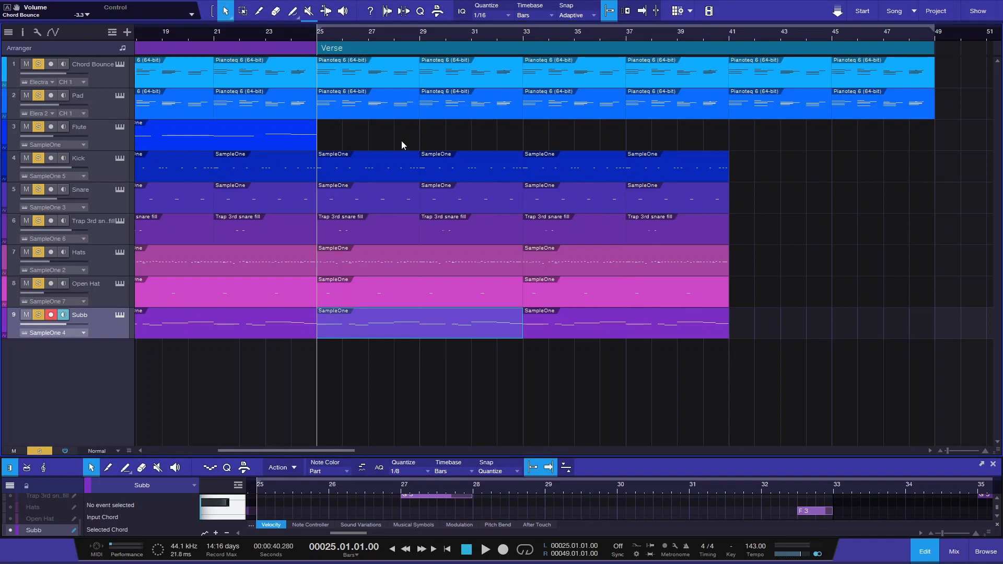
Try erasing the Kick, snare fill, Open Hat and Subb events from bars 25 to 33 and play the Verse's start.
{"action": "left_click", "coordinate": [361, 261]}
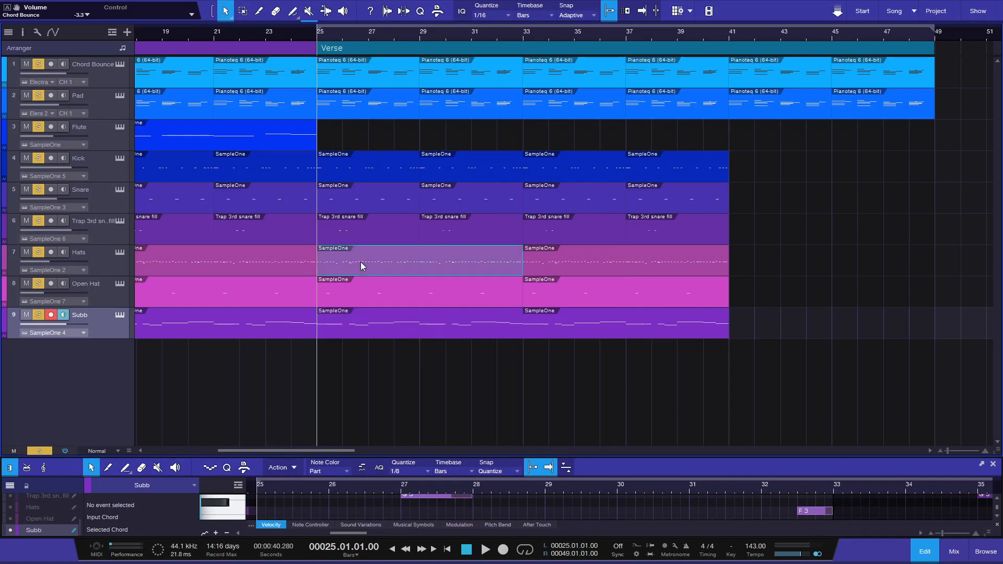
{"action": "key", "text": "4"}
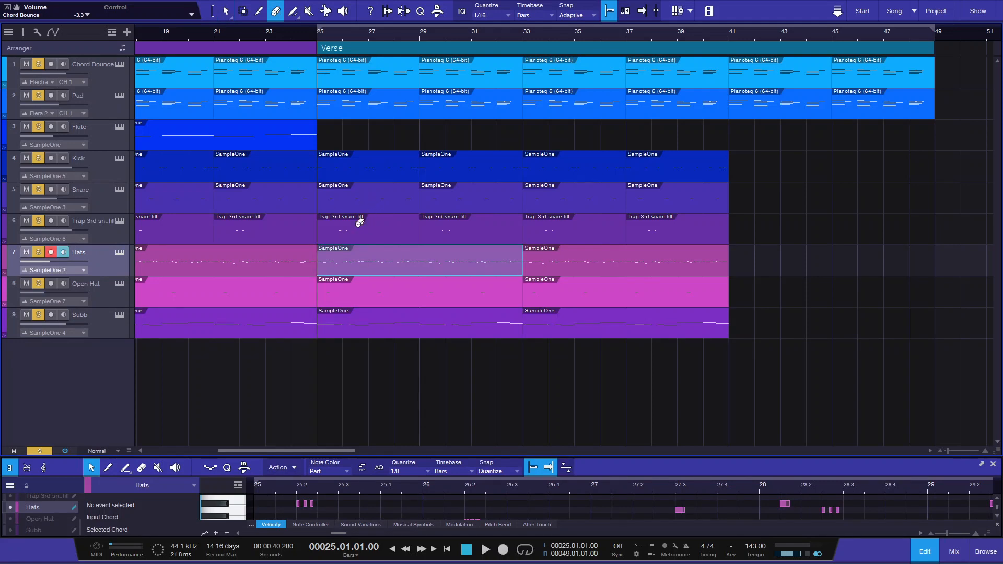
{"action": "left_click", "coordinate": [358, 219]}
{"action": "left_click", "coordinate": [382, 164]}
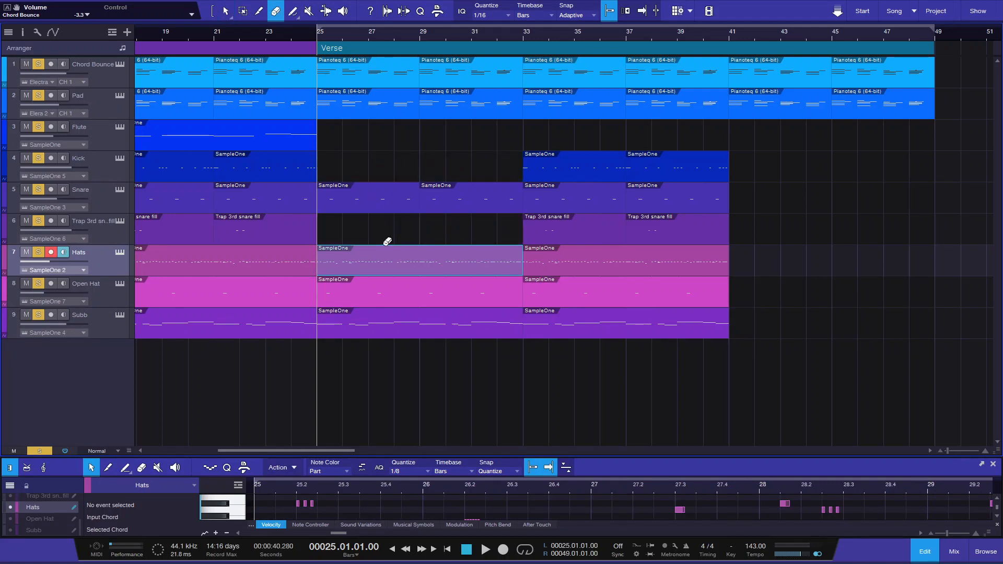
{"action": "left_click", "coordinate": [375, 293]}
{"action": "left_click", "coordinate": [395, 311]}
{"action": "key", "text": "space"}
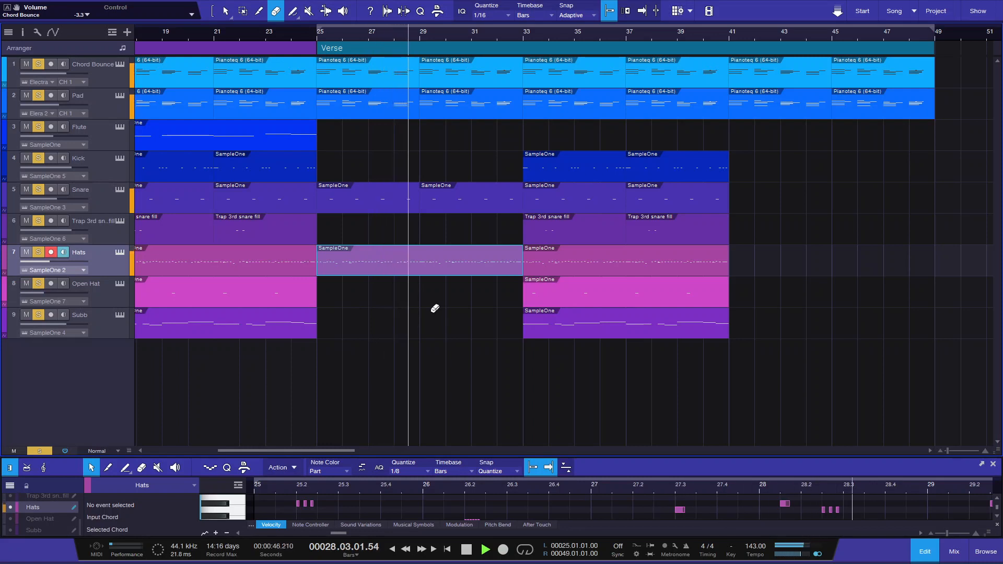
{"action": "key", "text": "space"}
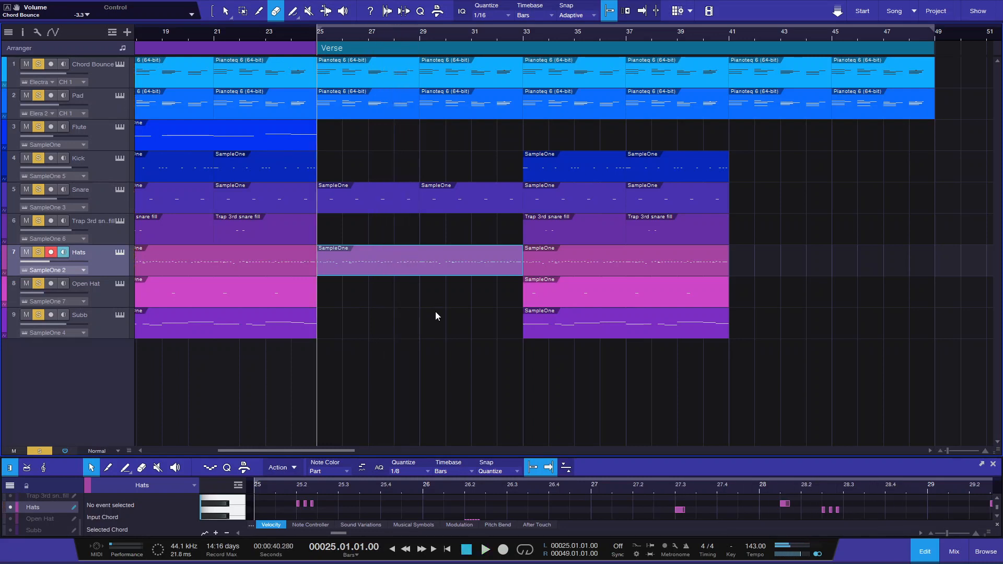
Undo the erasing of the Kick, snare fill, Open Hat and Subb events in bars 25 to 33.
{"action": "key", "text": "ctrl+z"}
{"action": "key", "text": "ctrl+z"}
{"action": "key", "text": "ctrl+z"}
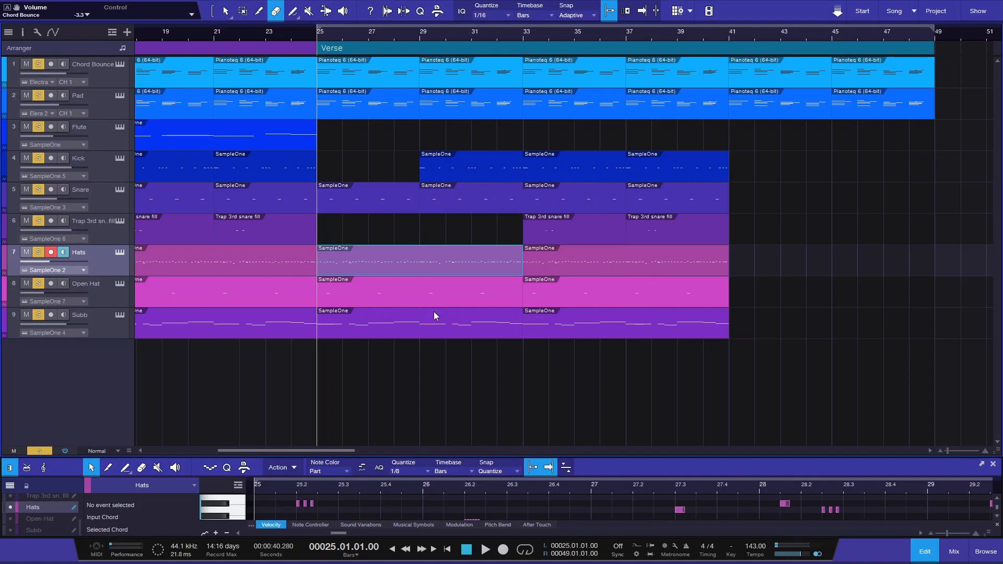
{"action": "key", "text": "ctrl+z"}
{"action": "key", "text": "ctrl+z"}
{"action": "key", "text": "ctrl+z"}
Erase the snare fill events from bars 25 to 33 and trim the starts of the Verse's Kick and Hats events to bar 27.
{"action": "left_click", "coordinate": [394, 228]}
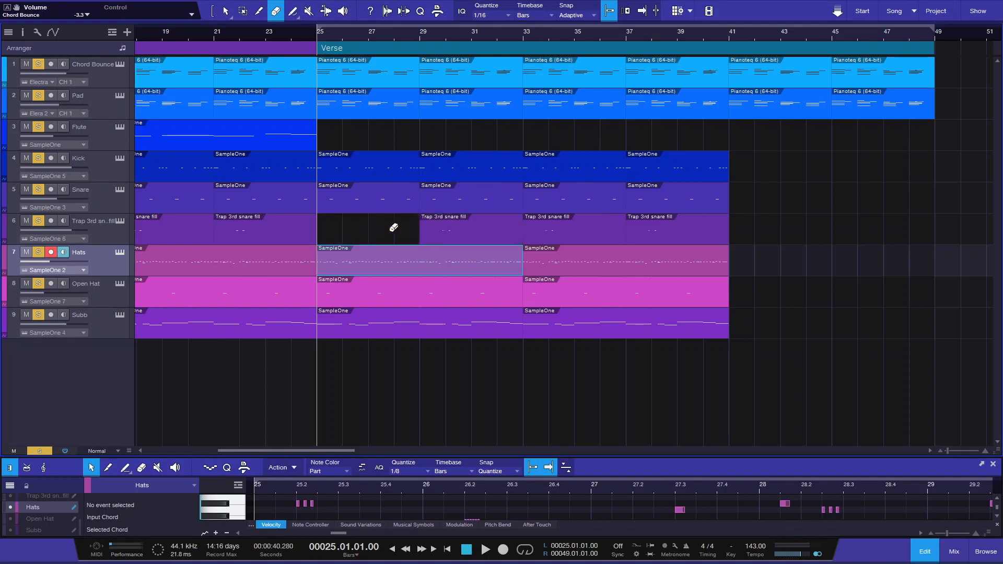
{"action": "left_click", "coordinate": [447, 232]}
{"action": "key", "text": "1"}
{"action": "scroll", "coordinate": [353, 165], "scroll_direction": "up", "scroll_amount": 2}
{"action": "left_click_drag", "start_coordinate": [293, 171], "coordinate": [379, 171]}
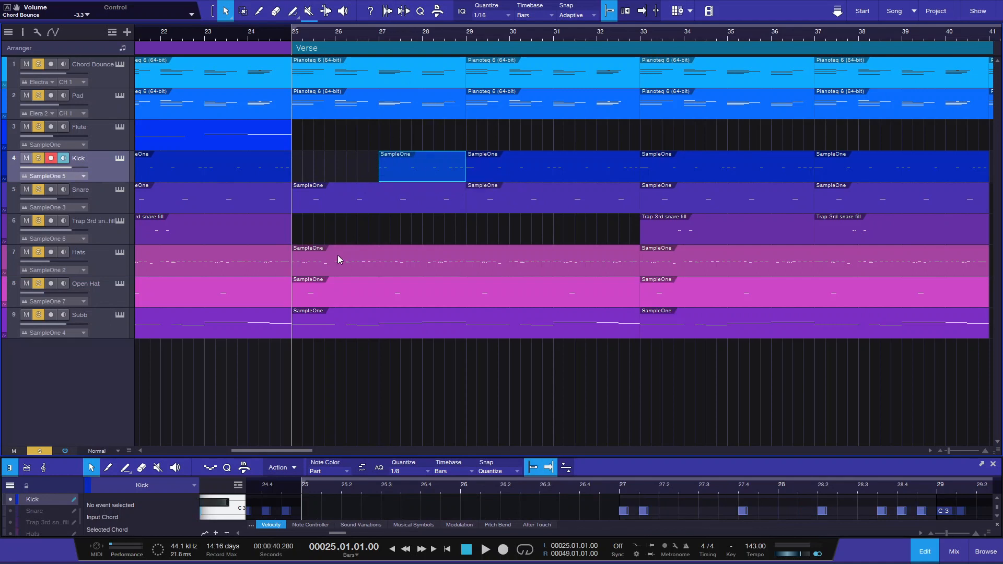
{"action": "left_click_drag", "start_coordinate": [295, 269], "coordinate": [380, 261]}
{"action": "left_click", "coordinate": [265, 267]}
Trim the start of the Verse's first Subb event to halfway through bar 26 and play the Verse from bar 25.
{"action": "left_click", "coordinate": [379, 36]}
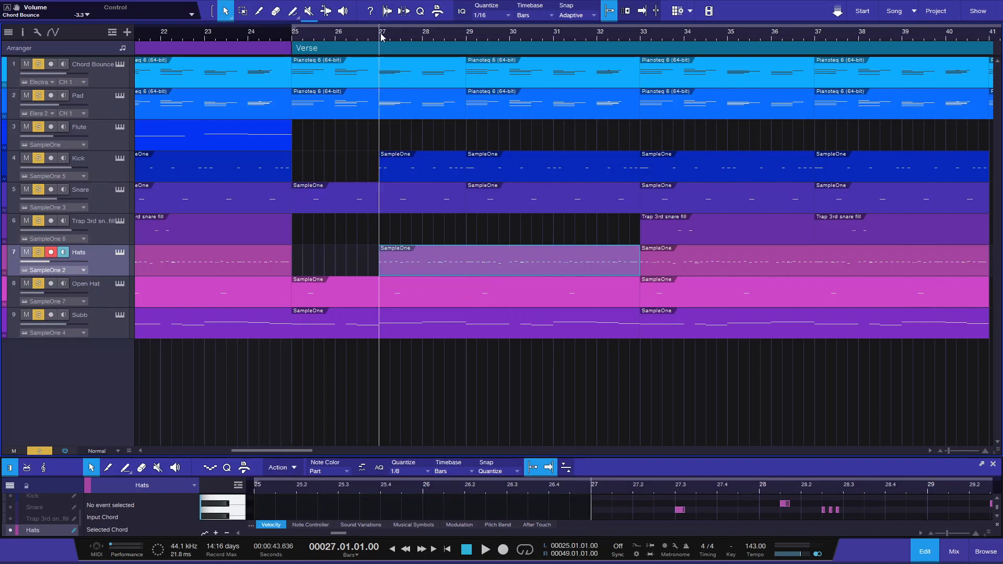
{"action": "left_click_drag", "start_coordinate": [293, 324], "coordinate": [355, 324]}
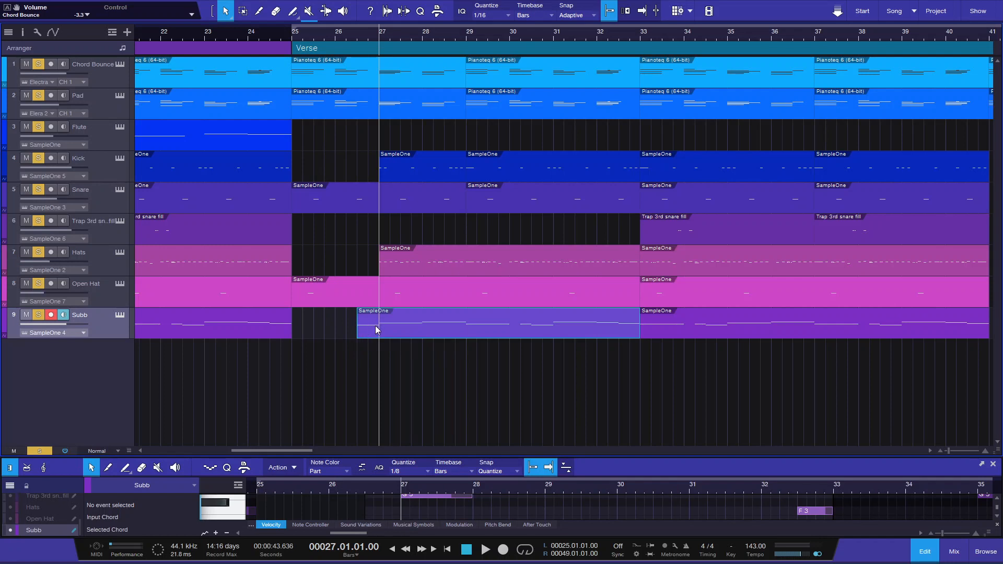
{"action": "left_click", "coordinate": [294, 39]}
{"action": "key", "text": "space"}
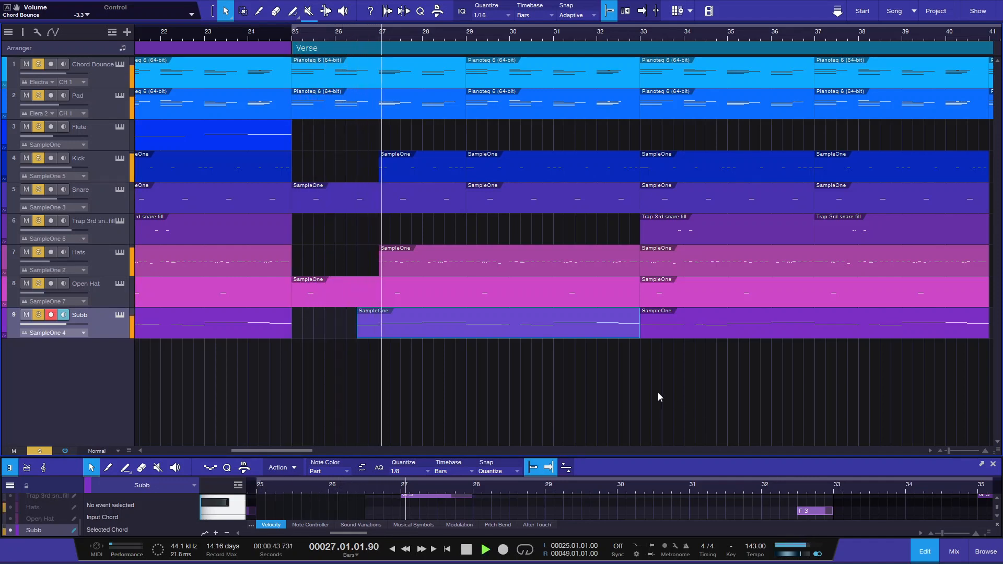
{"action": "key", "text": "space"}
Copy arranger sections after the Verse: Hook at bar 49, Verse at bar 65, Hook at bar 89 and Intro at bar 105.
{"action": "scroll", "coordinate": [658, 393], "scroll_direction": "down", "scroll_amount": 7}
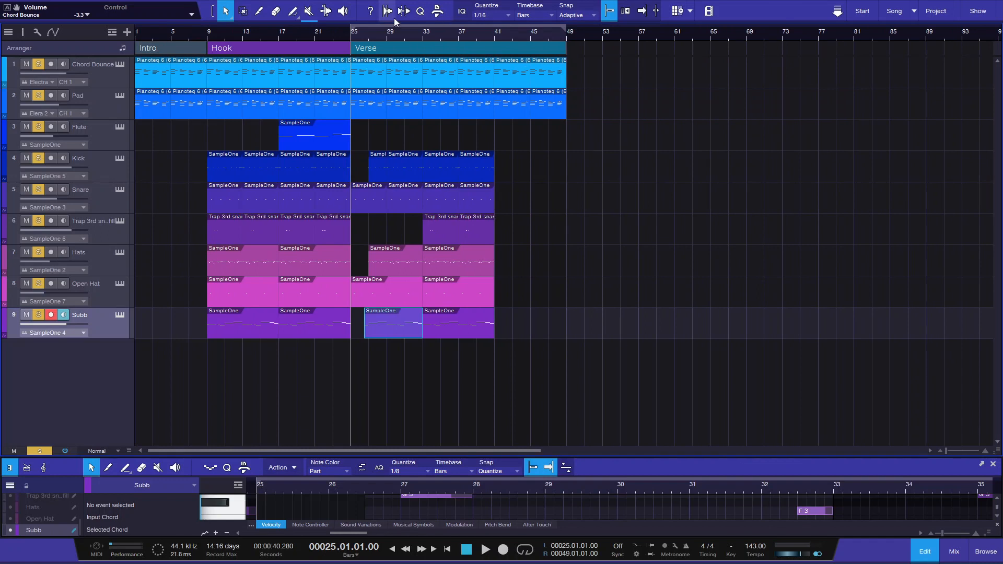
{"action": "left_click_drag", "start_coordinate": [262, 52], "coordinate": [597, 59]}
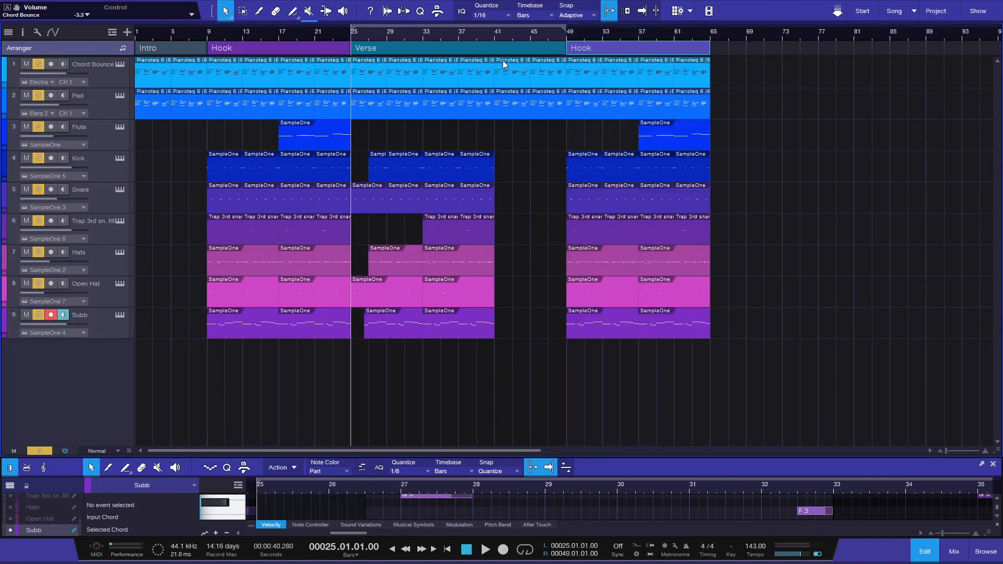
{"action": "left_click_drag", "start_coordinate": [464, 49], "coordinate": [776, 56]}
{"action": "scroll", "coordinate": [607, 33], "scroll_direction": "down", "scroll_amount": 2}
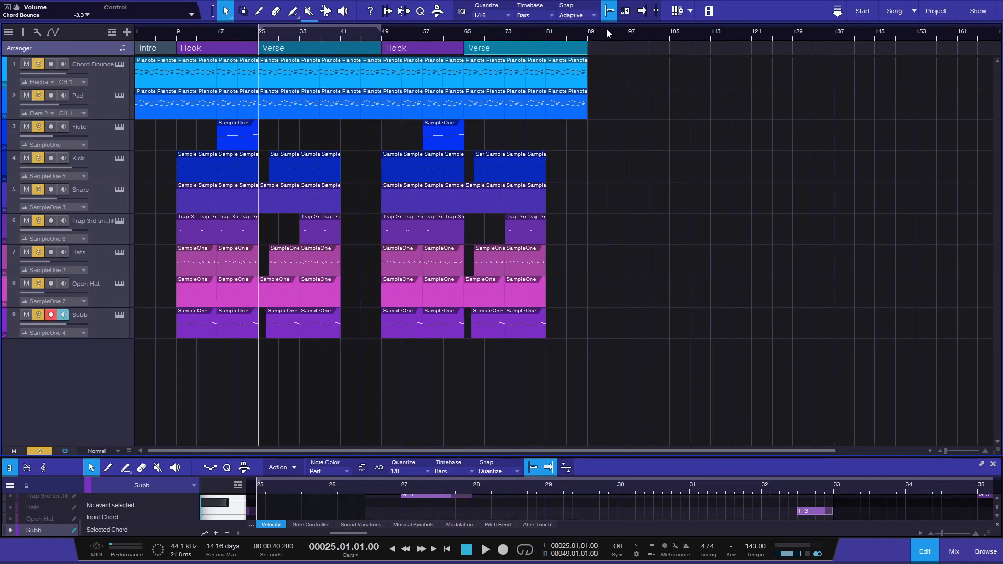
{"action": "left_click_drag", "start_coordinate": [460, 50], "coordinate": [620, 58]}
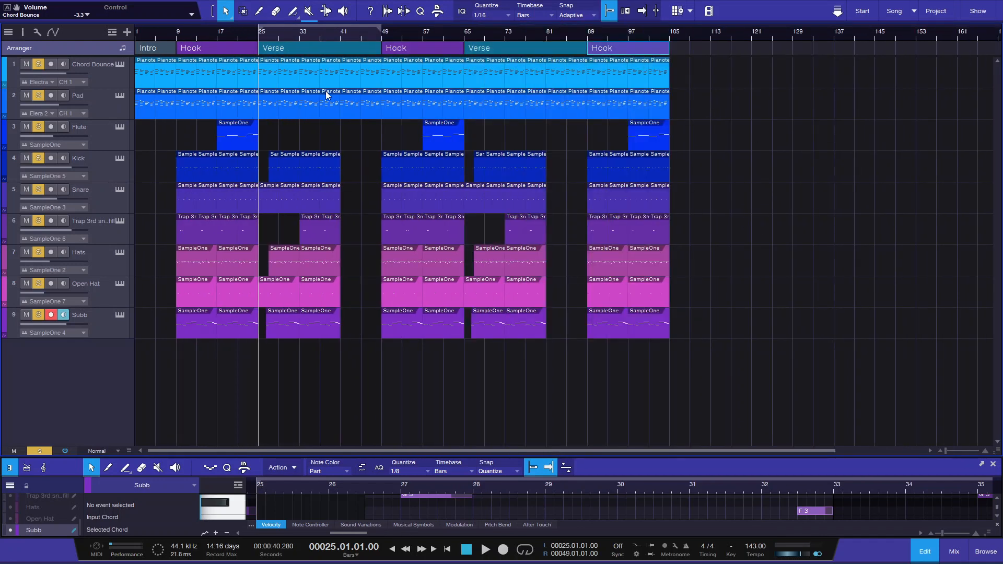
{"action": "left_click_drag", "start_coordinate": [151, 49], "coordinate": [684, 51]}
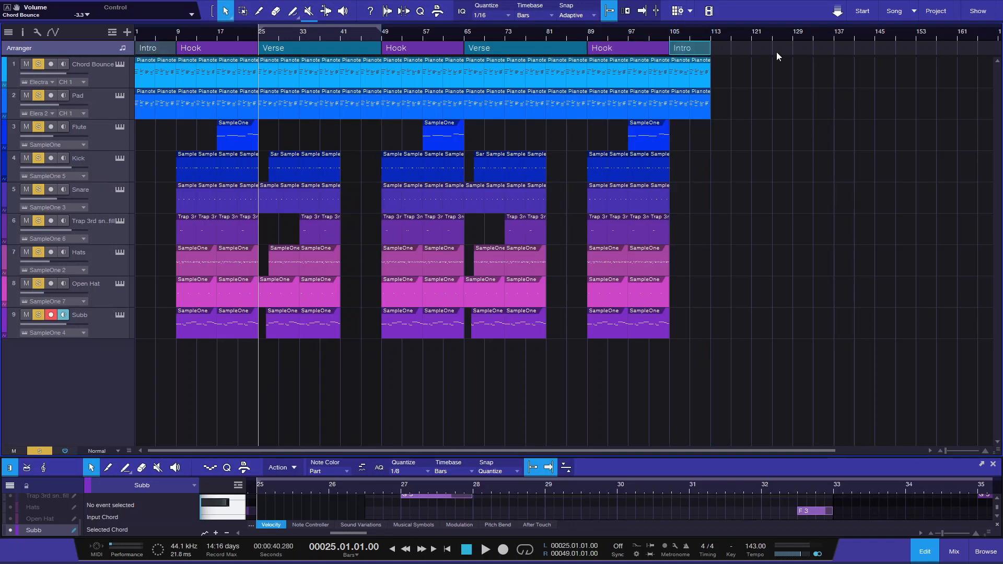
Check the song's length at the end of the last Intro, bar 113, and return the playhead to bar 1.
{"action": "left_click", "coordinate": [719, 34]}
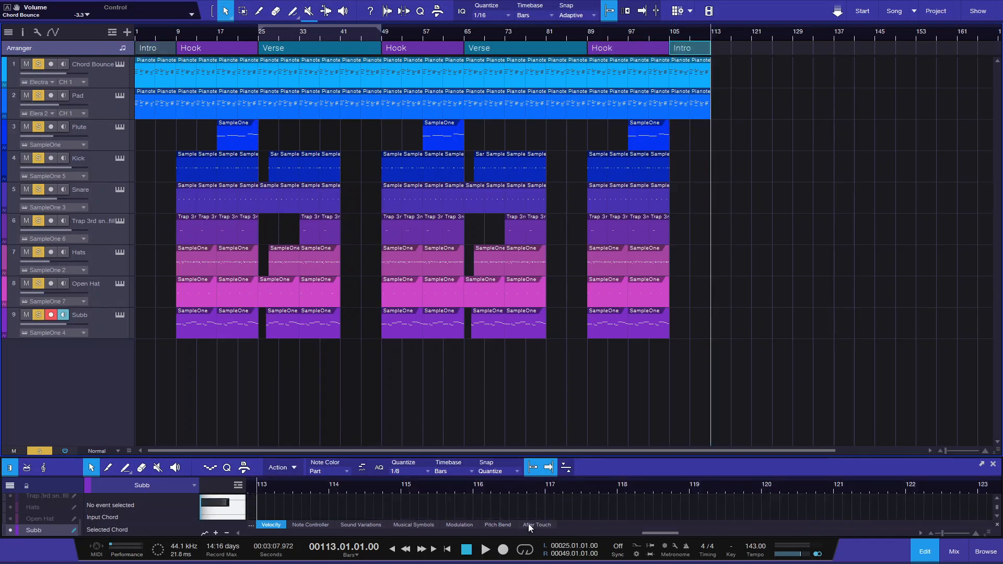
{"action": "left_click", "coordinate": [466, 549]}
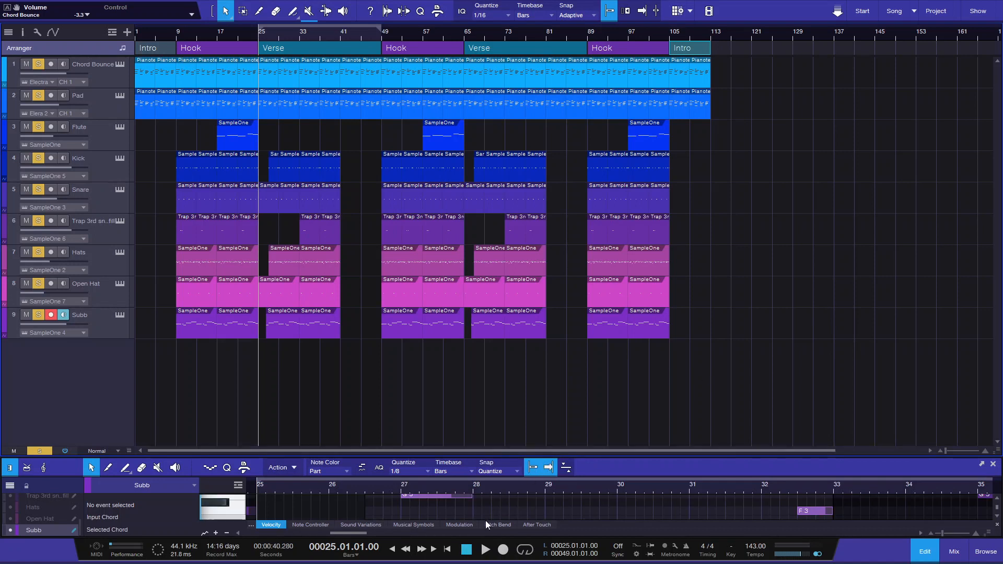
{"action": "left_click", "coordinate": [466, 549]}
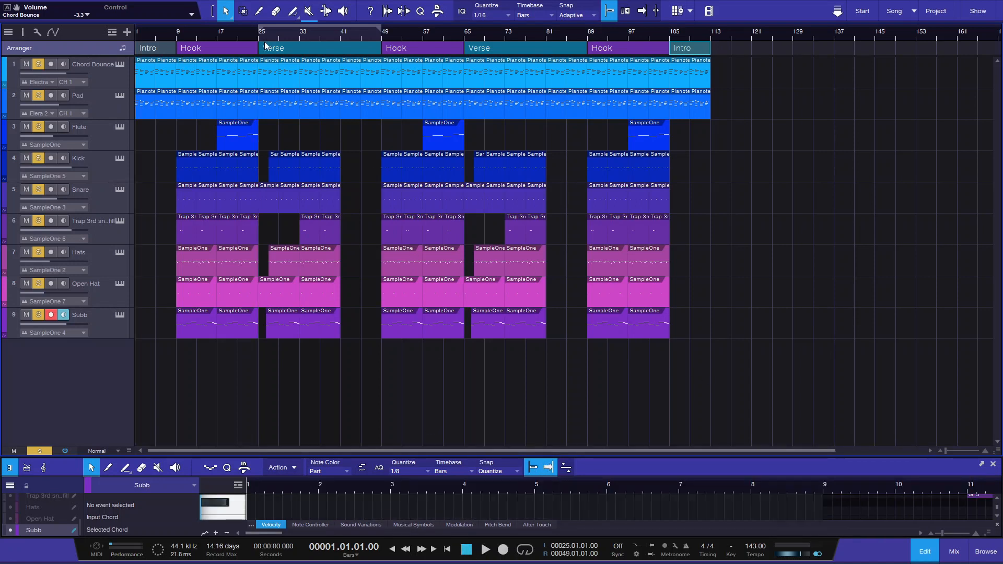
Delete the Subb events from both Verse sections.
{"action": "scroll", "coordinate": [265, 45], "scroll_direction": "up", "scroll_amount": 2}
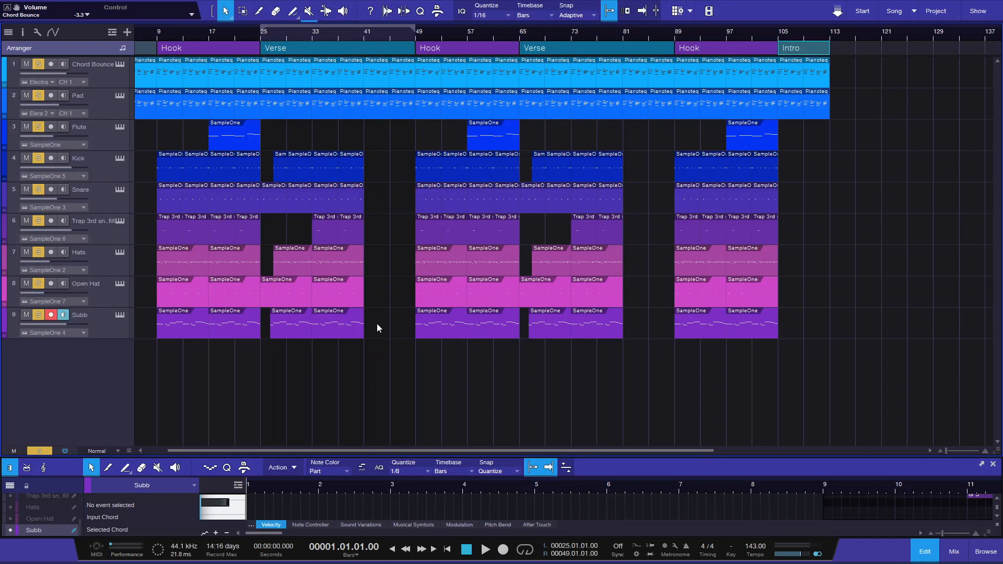
{"action": "left_click", "coordinate": [377, 323]}
{"action": "left_click_drag", "start_coordinate": [378, 320], "coordinate": [308, 326]}
{"action": "key", "text": "Delete"}
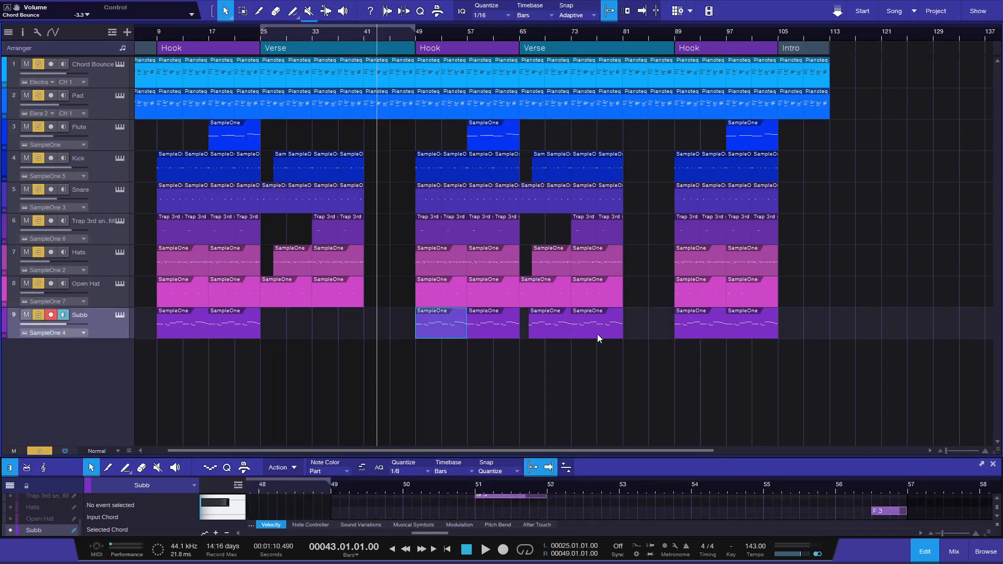
{"action": "left_click_drag", "start_coordinate": [633, 322], "coordinate": [550, 328]}
{"action": "key", "text": "Delete"}
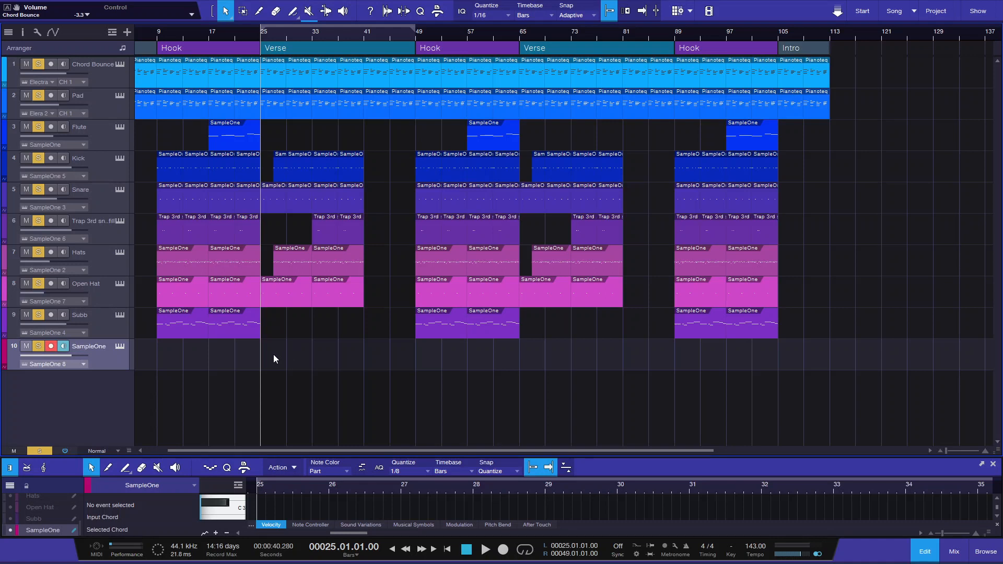
Create an empty event spanning the first Verse, bars 25 to 49, on the new SampleOne track.
{"action": "double_click", "coordinate": [271, 357]}
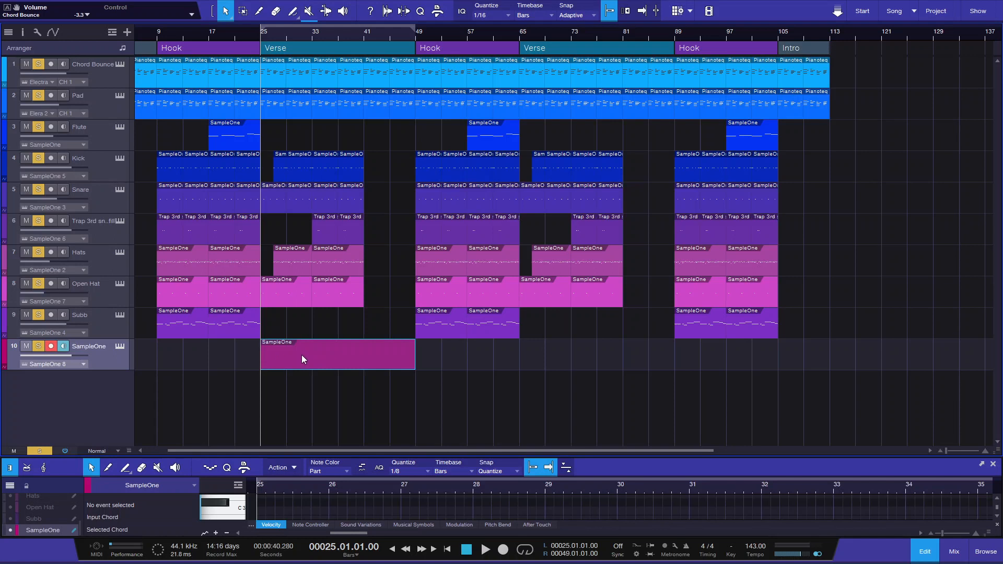
Open the empty Verse event in the note editor, show the Chord Bounce notes alongside it, and identify the first chord.
{"action": "double_click", "coordinate": [302, 356]}
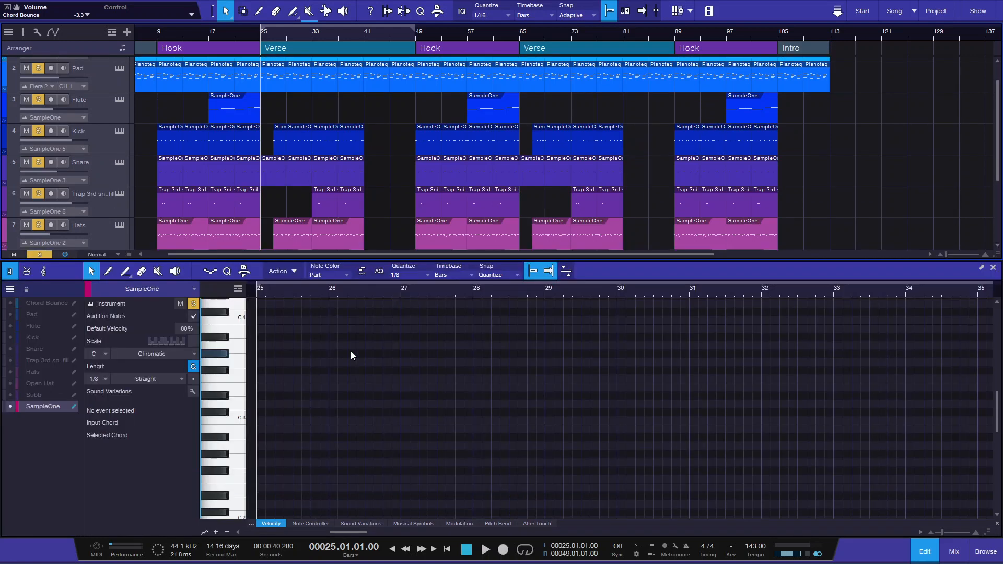
{"action": "left_click", "coordinate": [10, 304]}
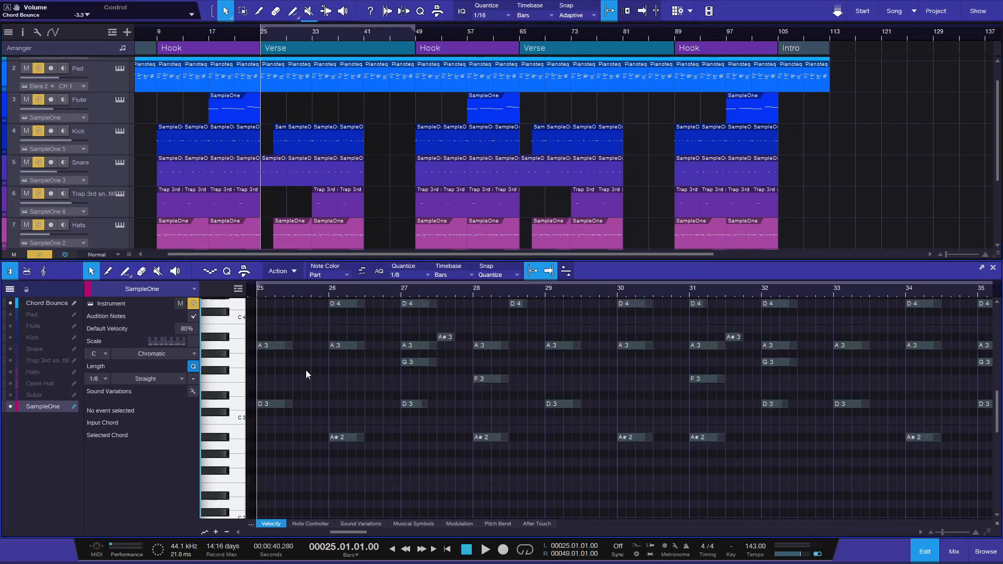
{"action": "scroll", "coordinate": [346, 396], "scroll_direction": "up", "scroll_amount": 3}
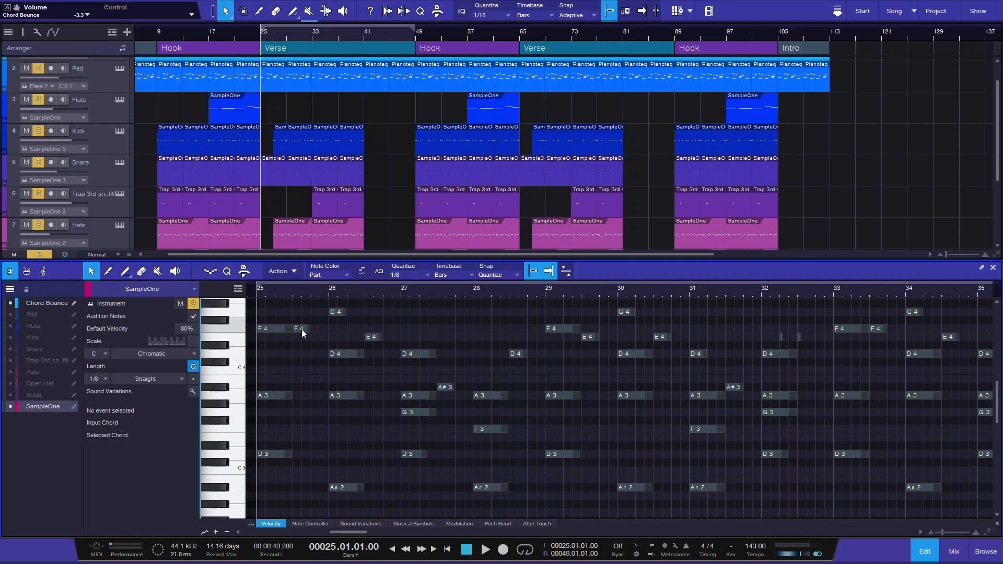
{"action": "scroll", "coordinate": [306, 374], "scroll_direction": "up", "scroll_amount": 2}
{"action": "scroll", "coordinate": [311, 347], "scroll_direction": "down", "scroll_amount": 3}
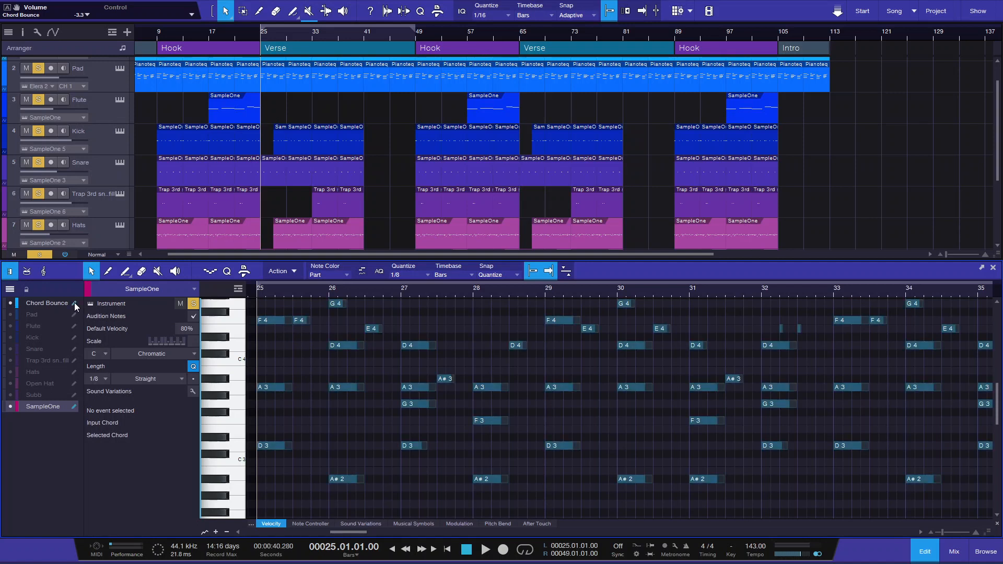
{"action": "left_click_drag", "start_coordinate": [312, 476], "coordinate": [265, 308]}
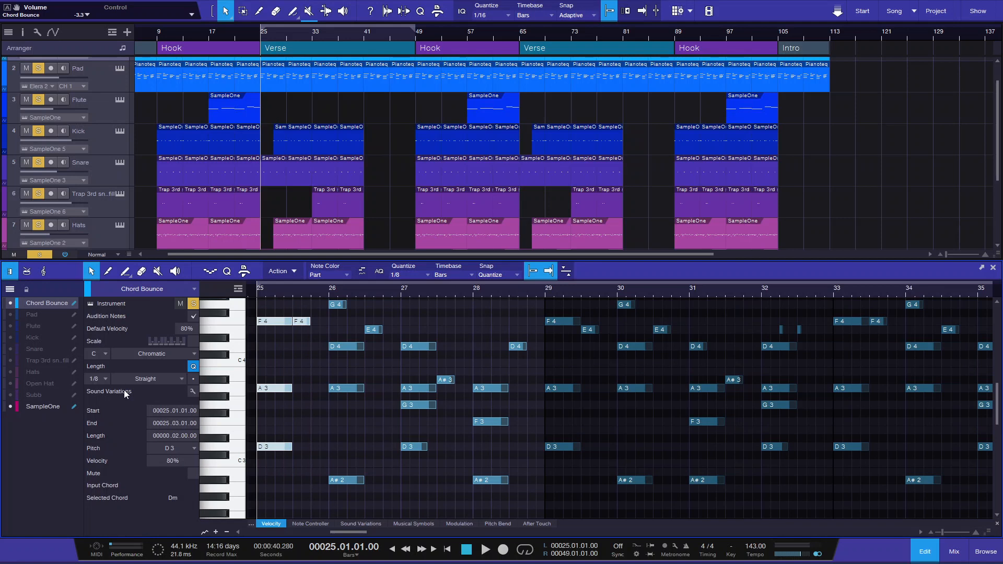
{"action": "left_click", "coordinate": [74, 303]}
Start the SampleOne melody with short D 3 notes at the beginning of bar 25 and play it back.
{"action": "double_click", "coordinate": [260, 446]}
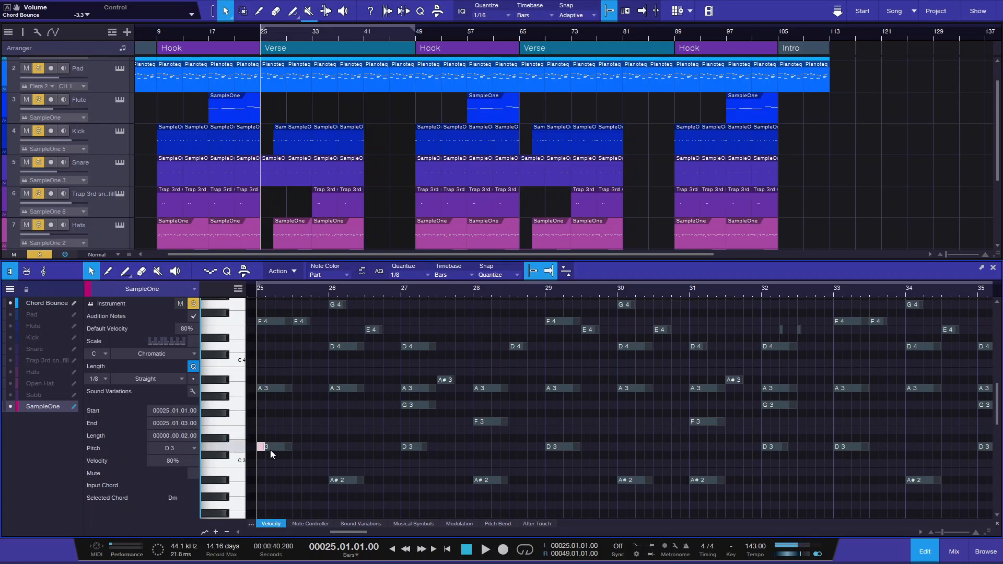
{"action": "left_click_drag", "start_coordinate": [266, 448], "coordinate": [284, 448]}
{"action": "key", "text": "space"}
{"action": "key", "text": "space"}
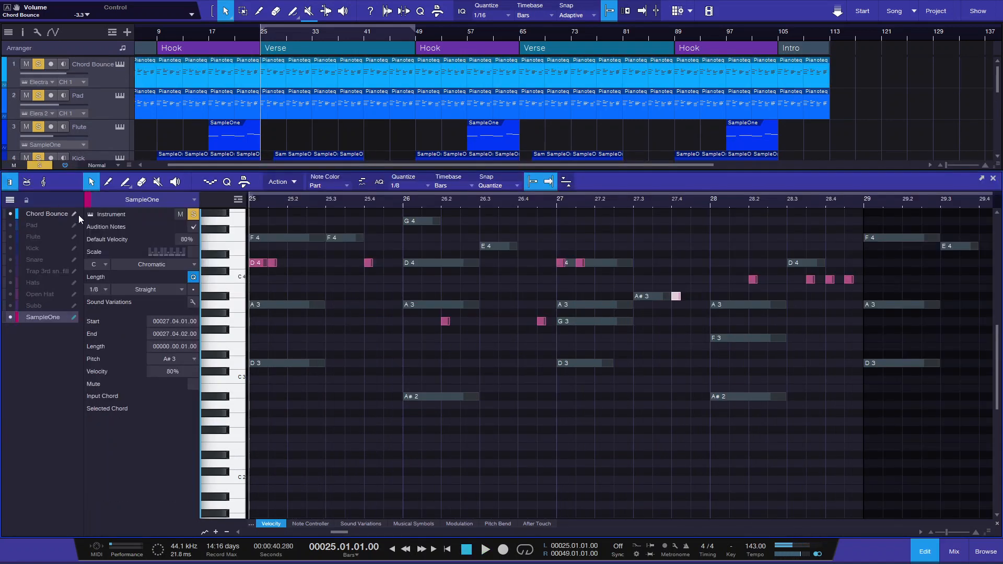
Identify the Chord Bounce chord in bar 28 and move that bar's four SampleOne notes to F 3.
{"action": "left_click", "coordinate": [74, 214]}
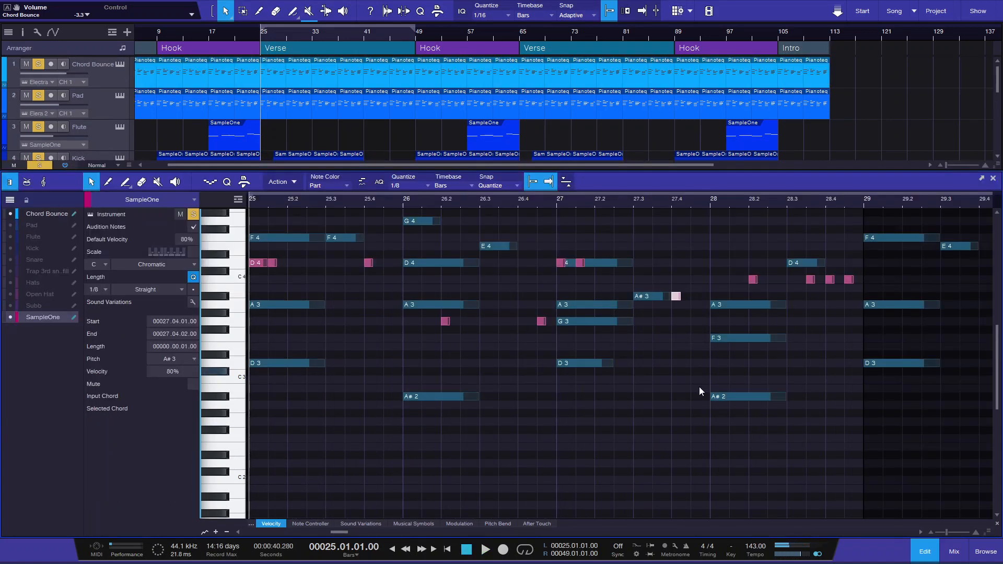
{"action": "left_click_drag", "start_coordinate": [726, 285], "coordinate": [736, 407]}
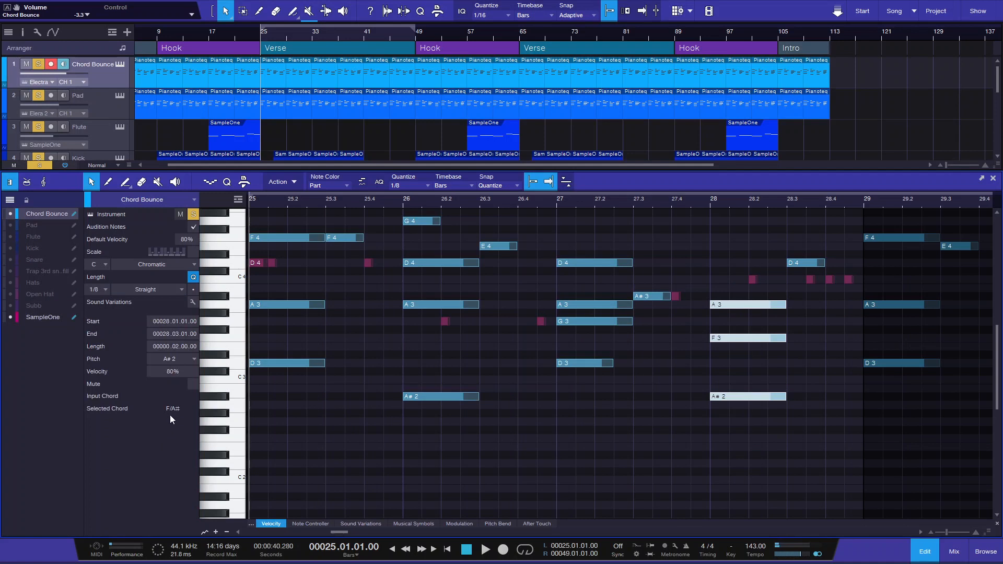
{"action": "left_click_drag", "start_coordinate": [717, 264], "coordinate": [861, 299]}
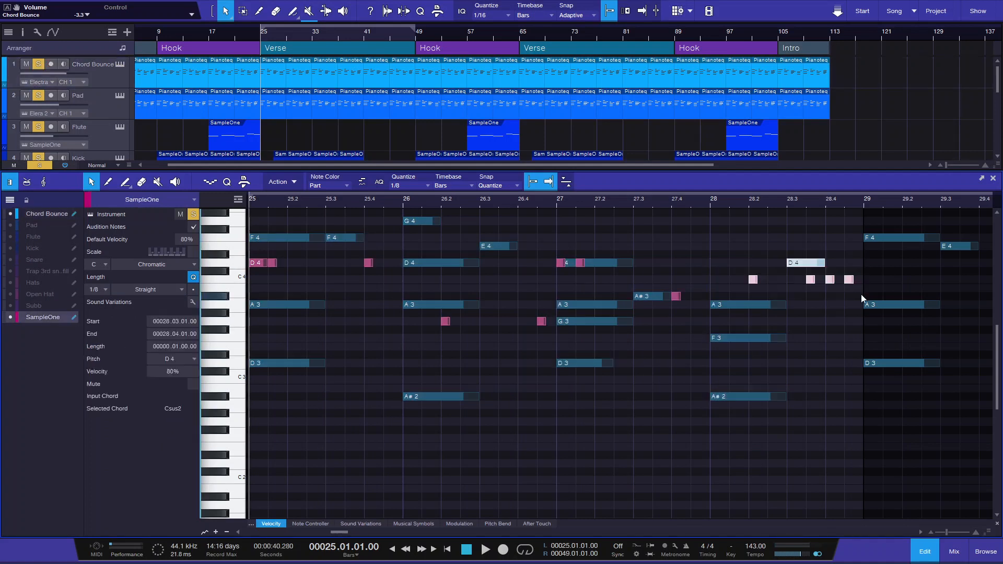
{"action": "left_click_drag", "start_coordinate": [730, 267], "coordinate": [861, 298]}
{"action": "left_click_drag", "start_coordinate": [810, 280], "coordinate": [807, 340]}
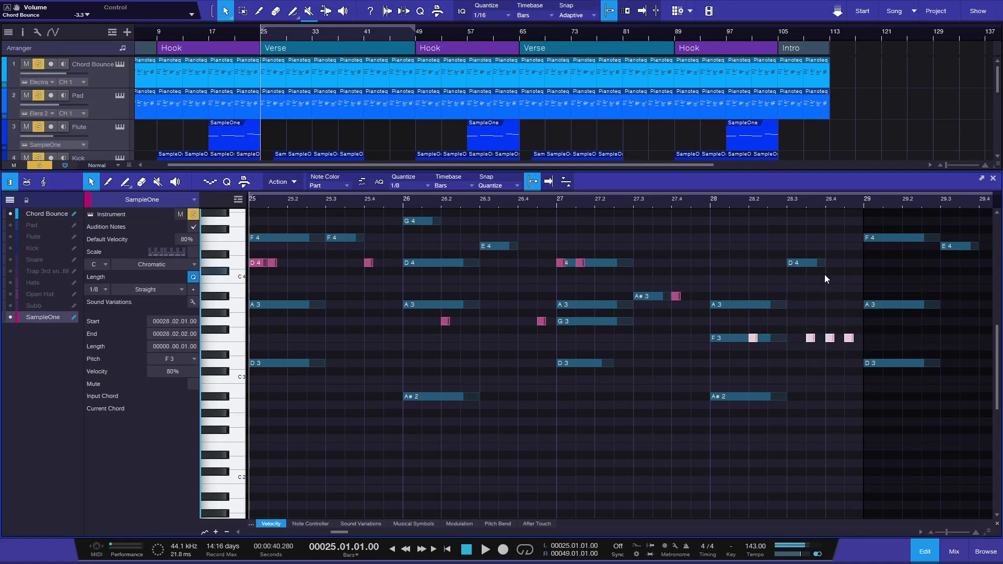
Play the new melody from bar 25 and hide the Chord Bounce notes in the note editor.
{"action": "key", "text": "space"}
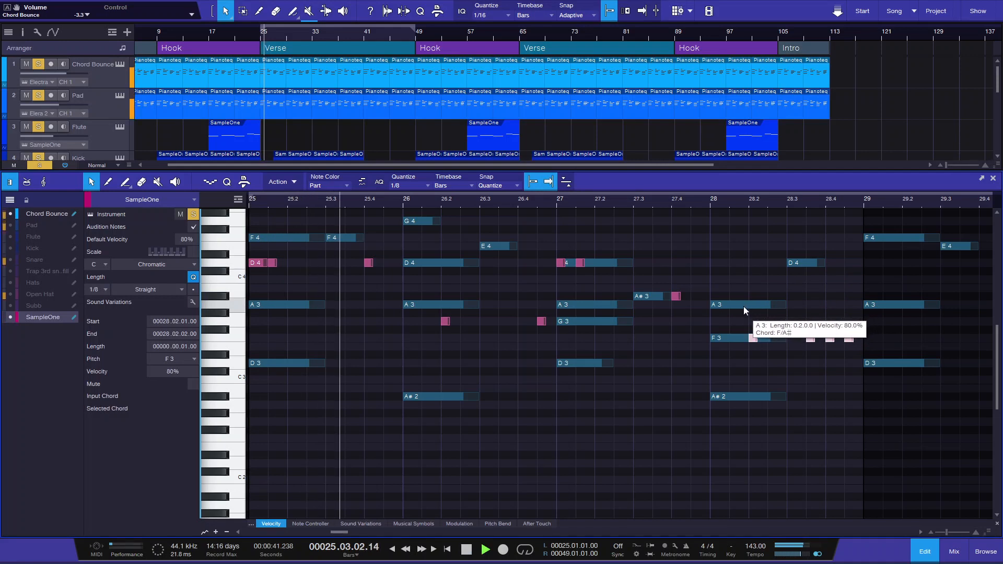
{"action": "left_click", "coordinate": [11, 214]}
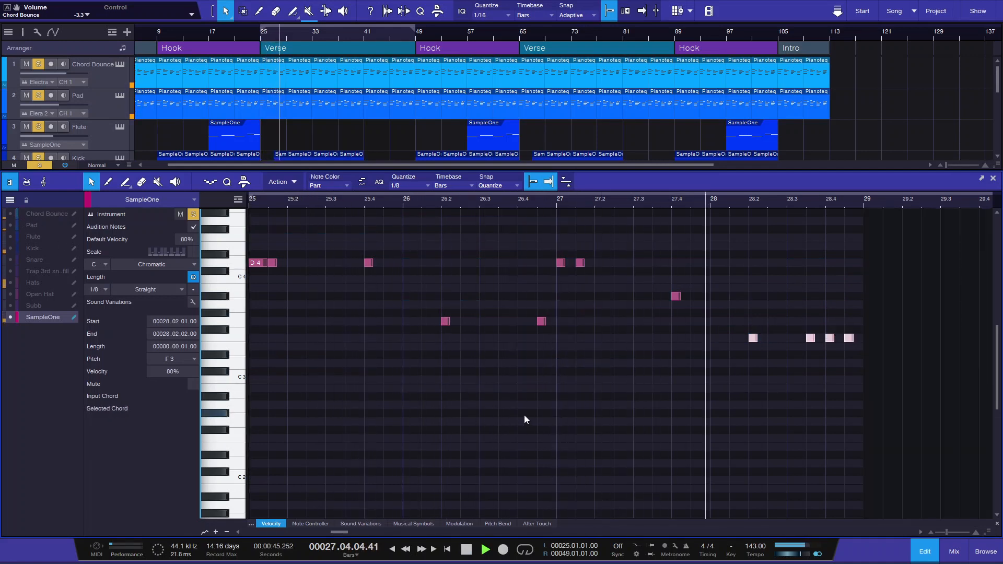
{"action": "key", "text": "space"}
Transpose all SampleOne notes in bars 25 to 29 down one octave and play them back.
{"action": "left_click_drag", "start_coordinate": [871, 380], "coordinate": [246, 216]}
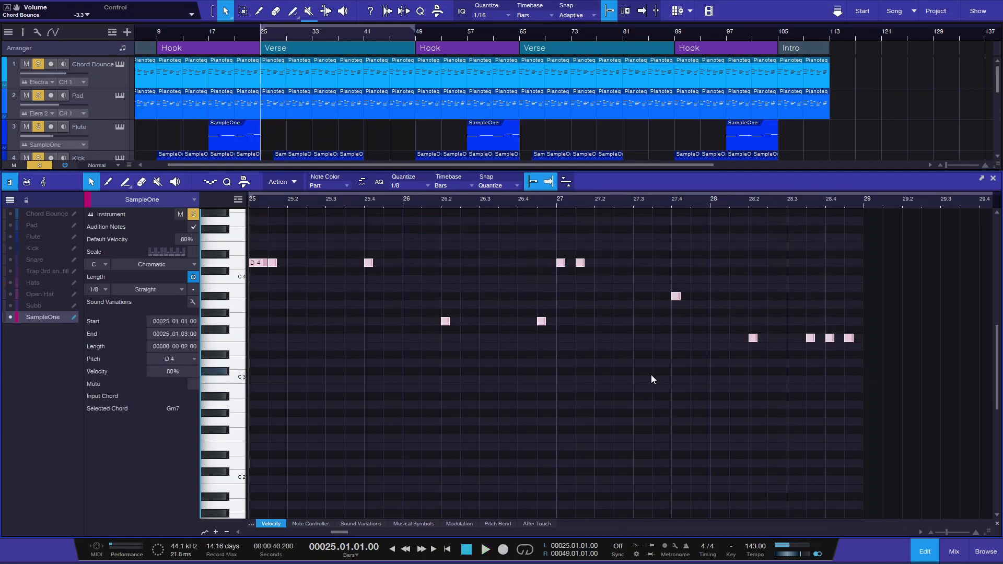
{"action": "key", "text": "shift+Down"}
{"action": "key", "text": "space"}
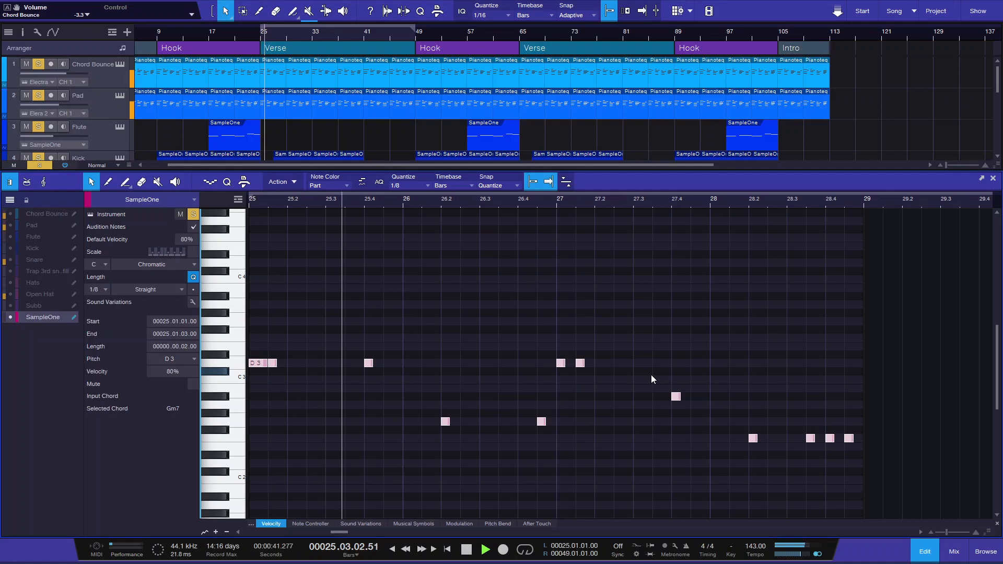
{"action": "key", "text": "space"}
Insert RedlightDist on the SampleOne 8 channel with the 808 trap preset and listen to the result.
{"action": "key", "text": "F3"}
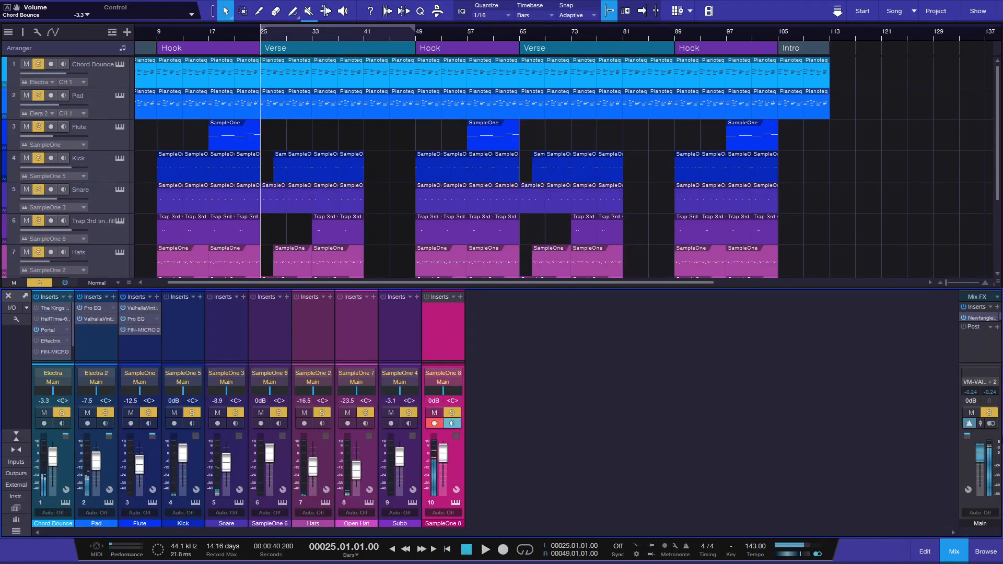
{"action": "left_click", "coordinate": [986, 551]}
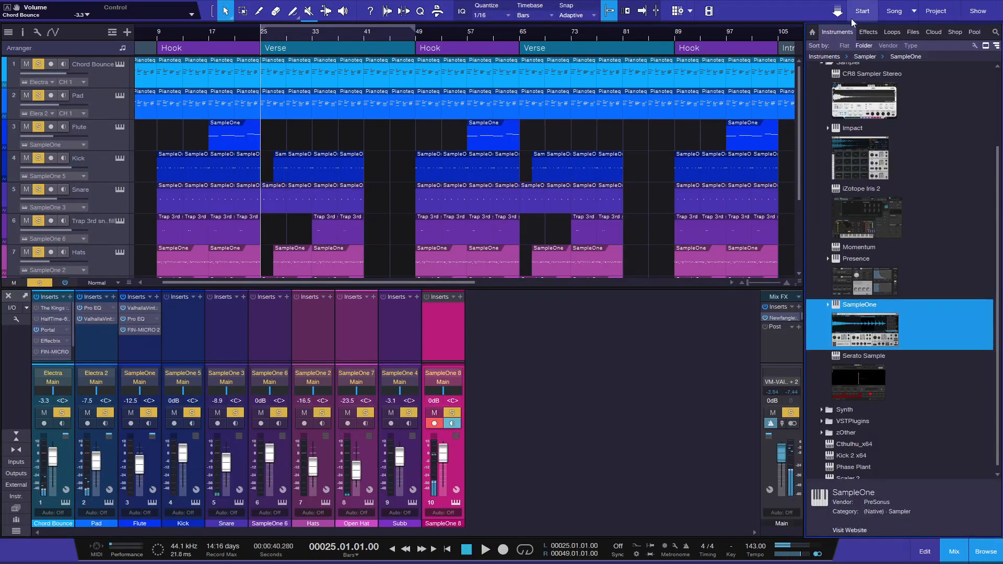
{"action": "left_click", "coordinate": [864, 32]}
{"action": "left_click_drag", "start_coordinate": [849, 303], "coordinate": [444, 324]}
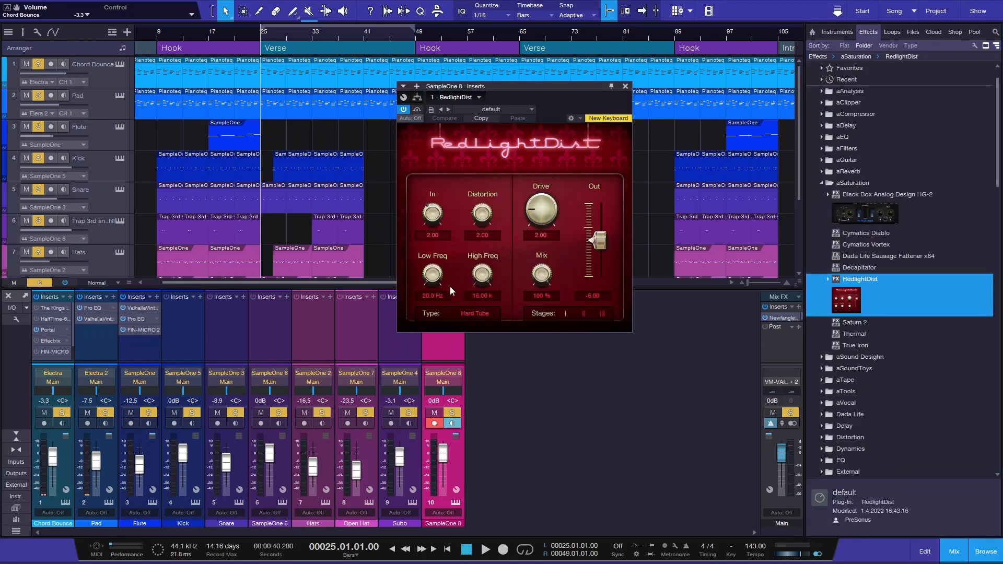
{"action": "left_click", "coordinate": [509, 110]}
{"action": "left_click", "coordinate": [487, 131]}
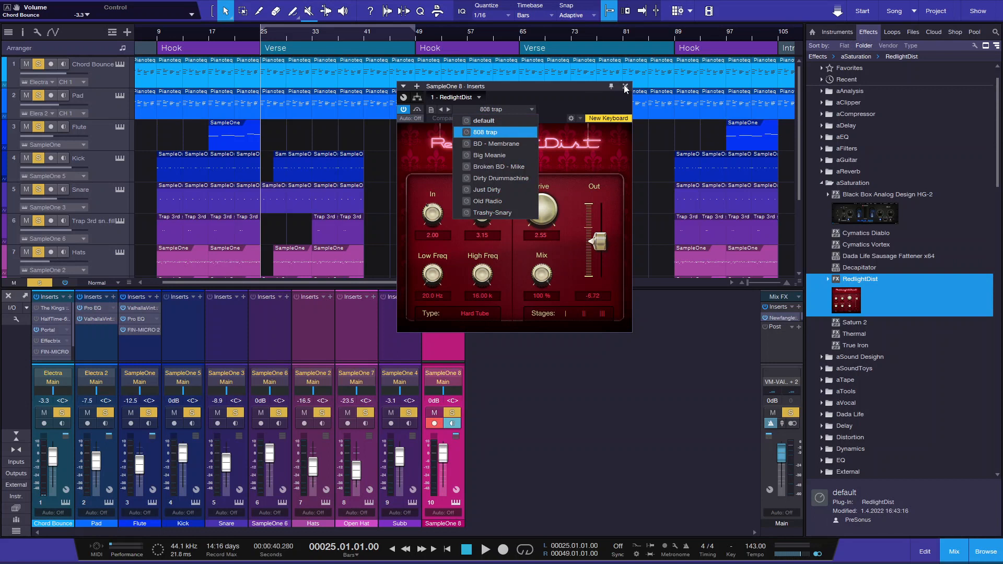
{"action": "left_click", "coordinate": [991, 551]}
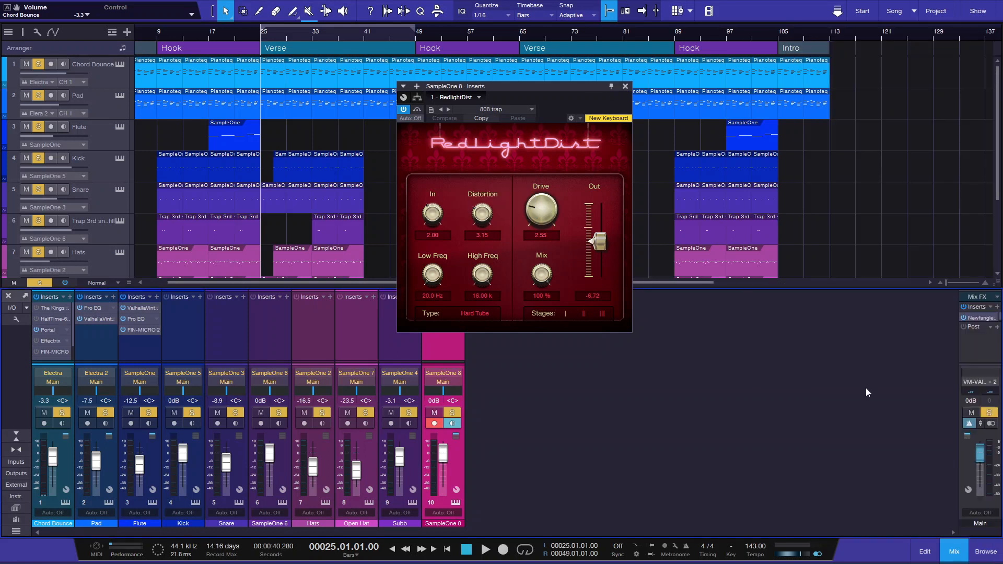
{"action": "left_click", "coordinate": [623, 85]}
{"action": "key", "text": "space"}
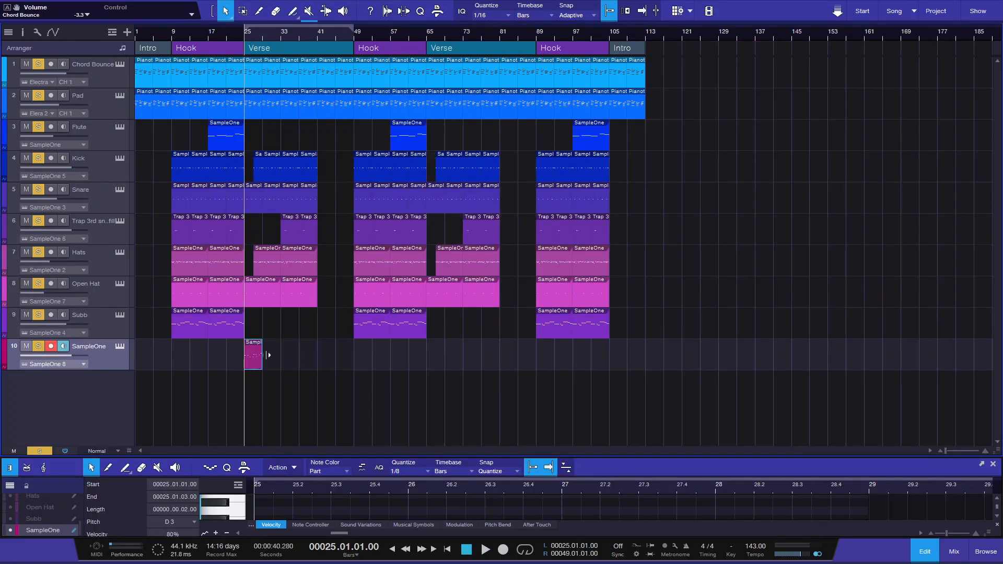
Duplicate the four-bar SampleOne event to fill bars 25 to 41 and copy the events to the second Verse at bar 65.
{"action": "key", "text": "d"}
{"action": "key", "text": "d"}
{"action": "key", "text": "d"}
{"action": "left_click_drag", "start_coordinate": [375, 369], "coordinate": [208, 340]}
{"action": "left_click_drag", "start_coordinate": [311, 365], "coordinate": [497, 359]}
Place the Riser [Abduction] sample on a new track and shift it so its swell peaks at the first Hook, bar 9.
{"action": "scroll", "coordinate": [499, 36], "scroll_direction": "up", "scroll_amount": 3}
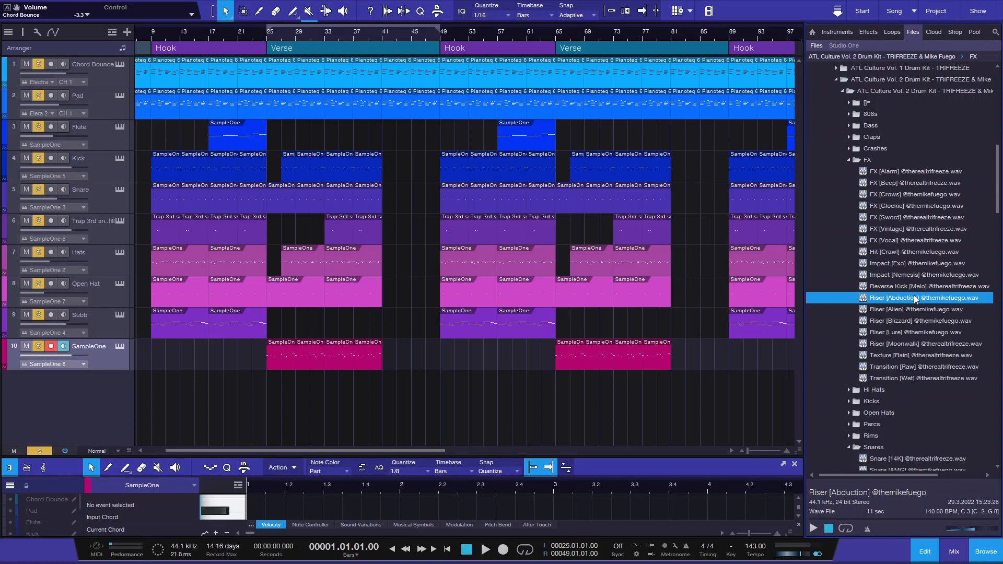
{"action": "left_click_drag", "start_coordinate": [915, 296], "coordinate": [162, 389]}
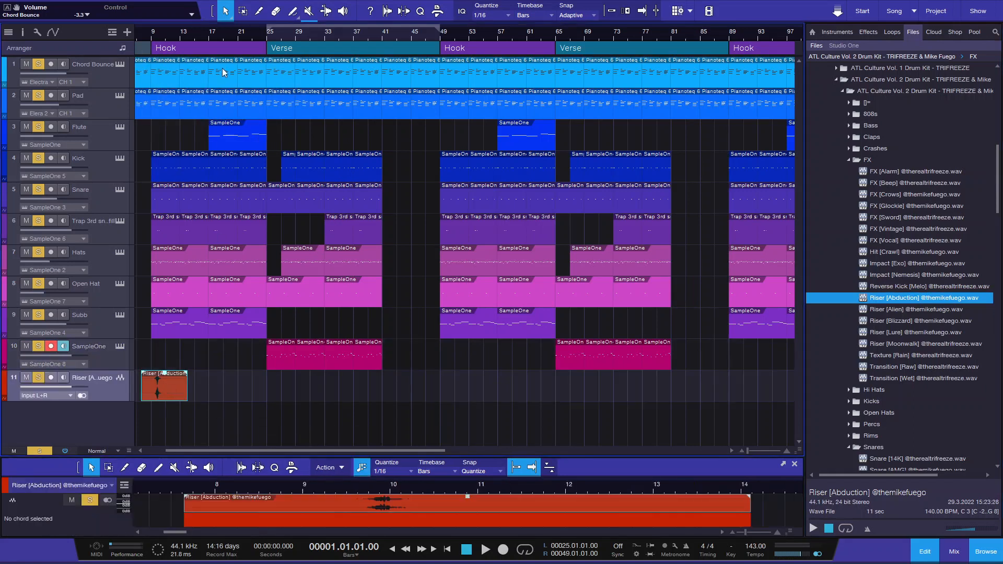
{"action": "left_click_drag", "start_coordinate": [151, 38], "coordinate": [198, 63]}
{"action": "left_click_drag", "start_coordinate": [251, 385], "coordinate": [224, 386]}
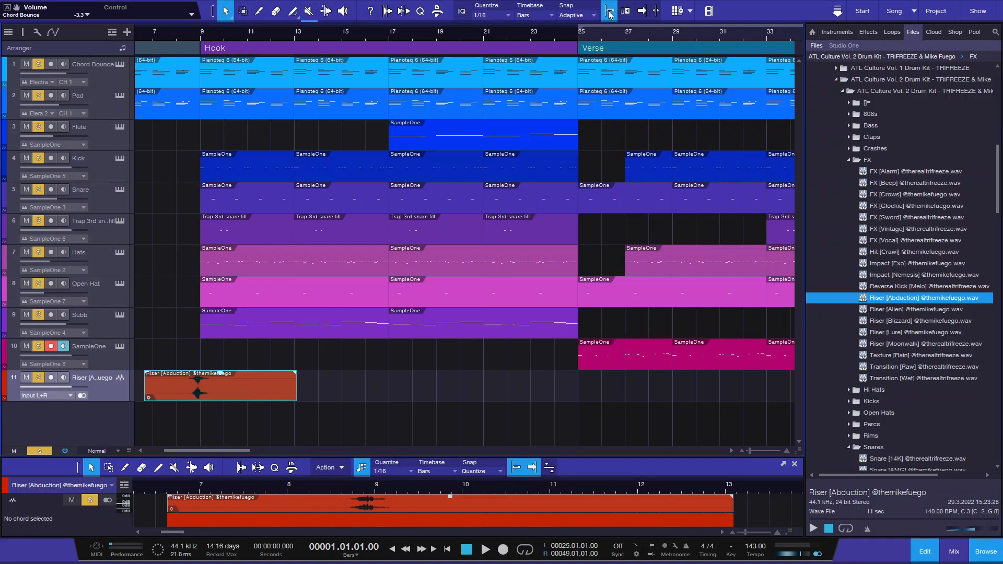
{"action": "left_click_drag", "start_coordinate": [228, 385], "coordinate": [252, 382]}
{"action": "left_click_drag", "start_coordinate": [197, 37], "coordinate": [204, 65]}
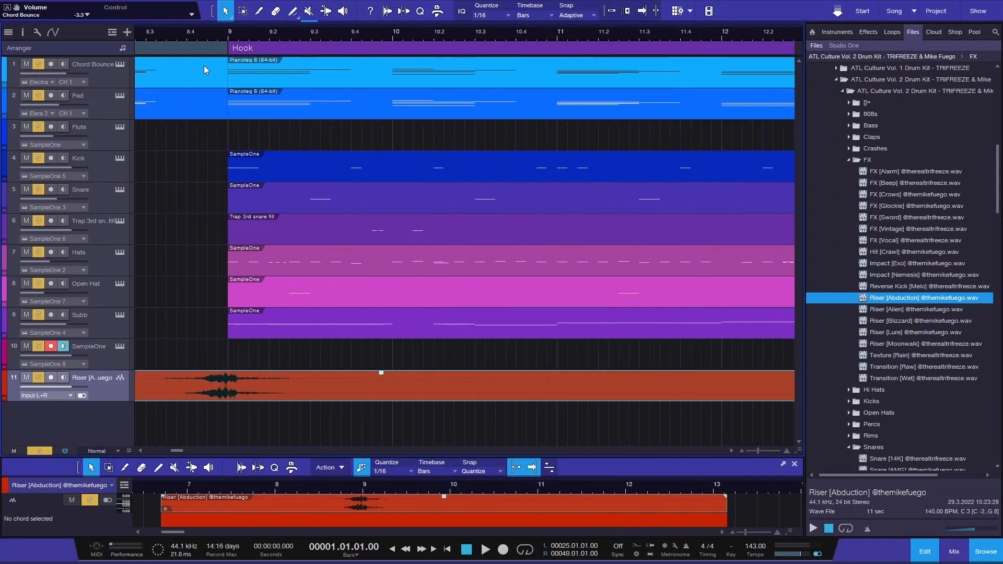
{"action": "left_click_drag", "start_coordinate": [271, 383], "coordinate": [234, 383]}
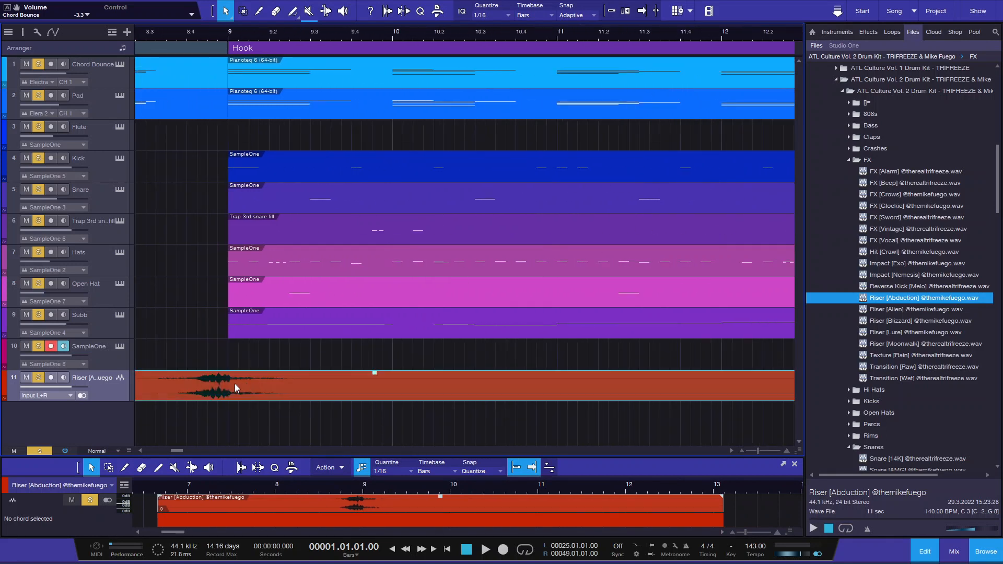
{"action": "mouse_move", "coordinate": [198, 32]}
{"action": "left_mouse_down"}
{"action": "mouse_move", "coordinate": [242, 23]}
{"action": "mouse_move", "coordinate": [213, 22]}
{"action": "left_mouse_up"}
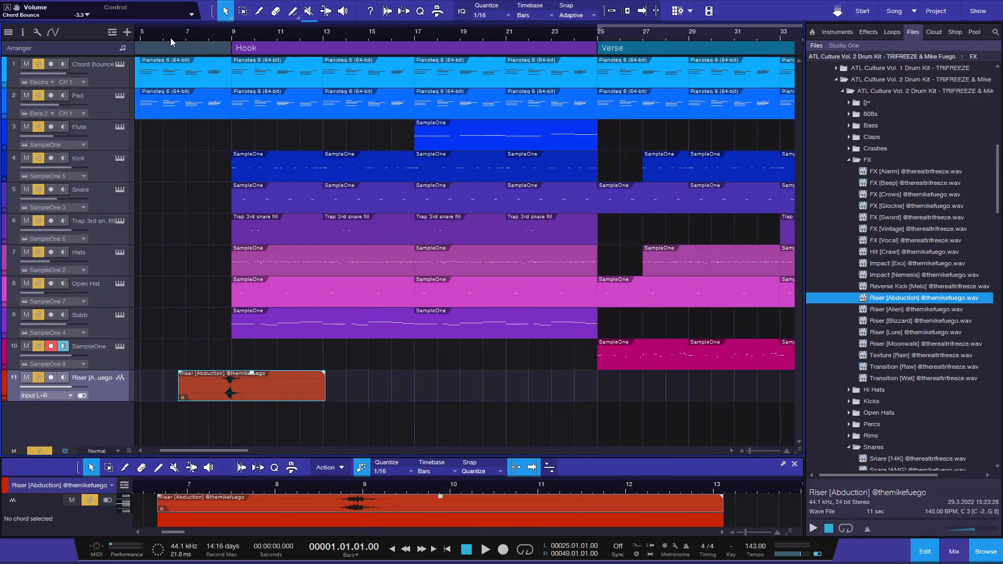
Play the transition from the Intro into the first Hook, starting around bar 6.
{"action": "left_click", "coordinate": [171, 38]}
{"action": "key", "text": "space"}
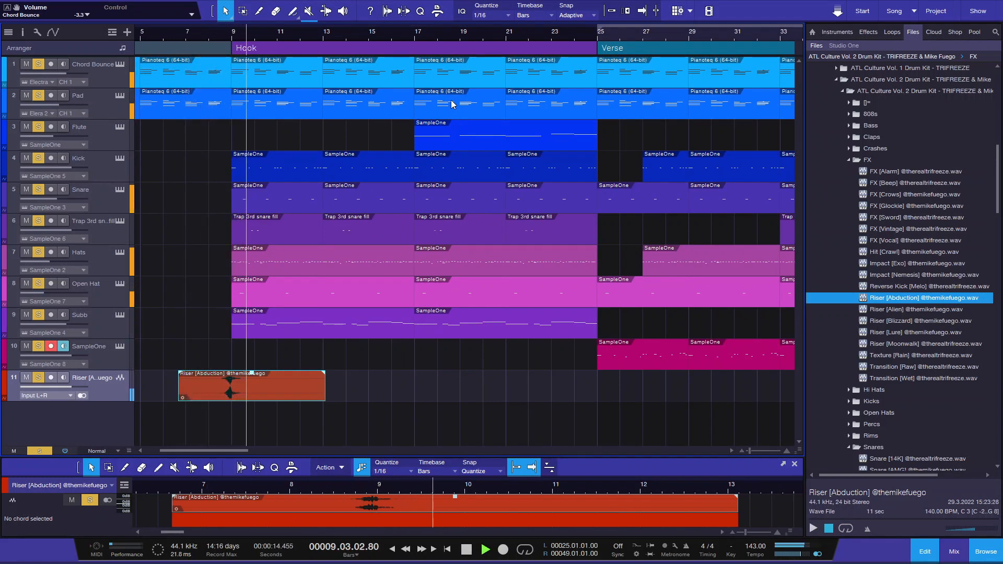
{"action": "key", "text": "space"}
Place the Riser [Alien] sample on the riser track at the start of the first Verse, around bar 25.
{"action": "key", "text": "w"}
{"action": "left_click", "coordinate": [925, 309]}
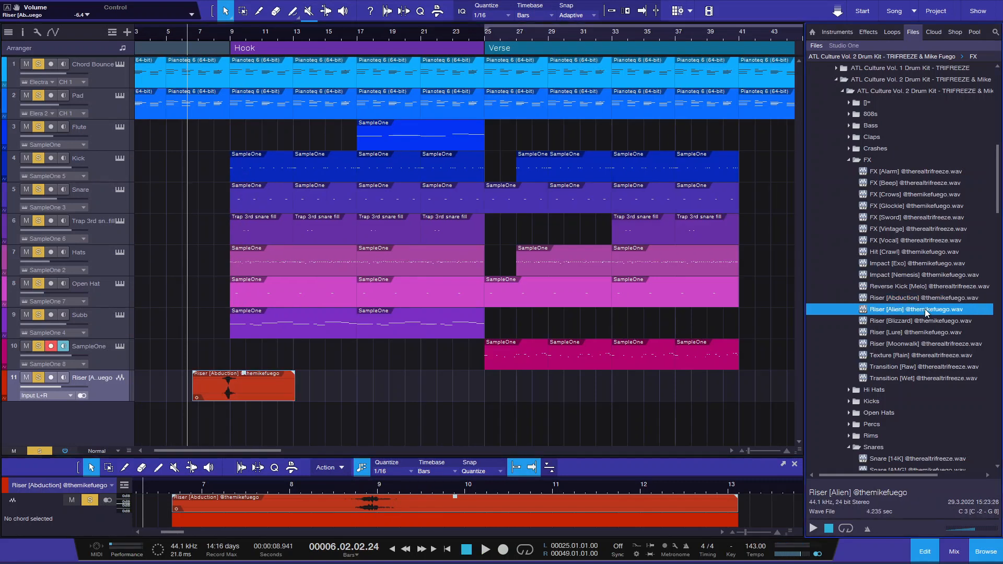
{"action": "left_click_drag", "start_coordinate": [927, 308], "coordinate": [494, 390]}
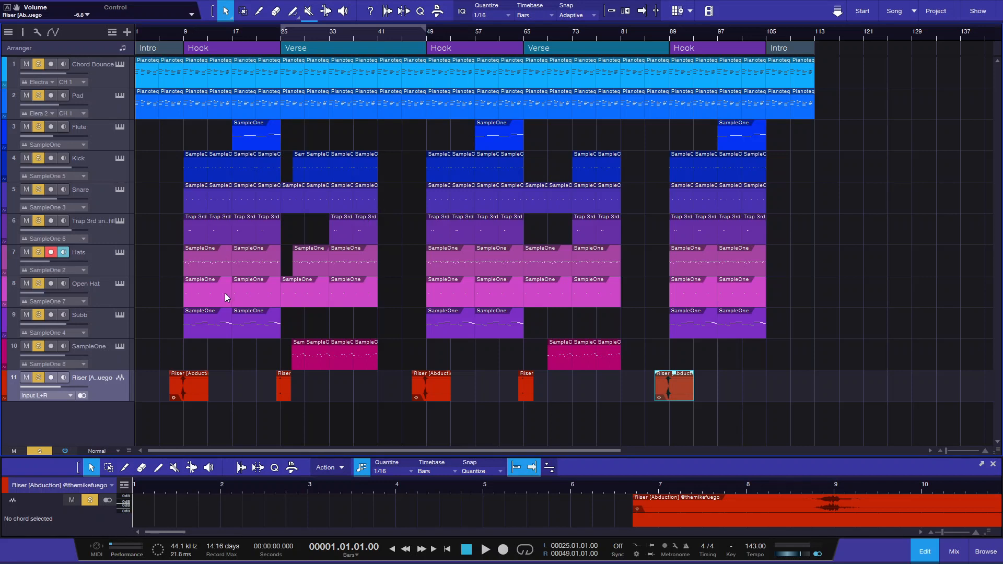
Copy the first Hook's opening Subb event into the Intro at bar 1.
{"action": "left_click_drag", "start_coordinate": [212, 332], "coordinate": [163, 331]}
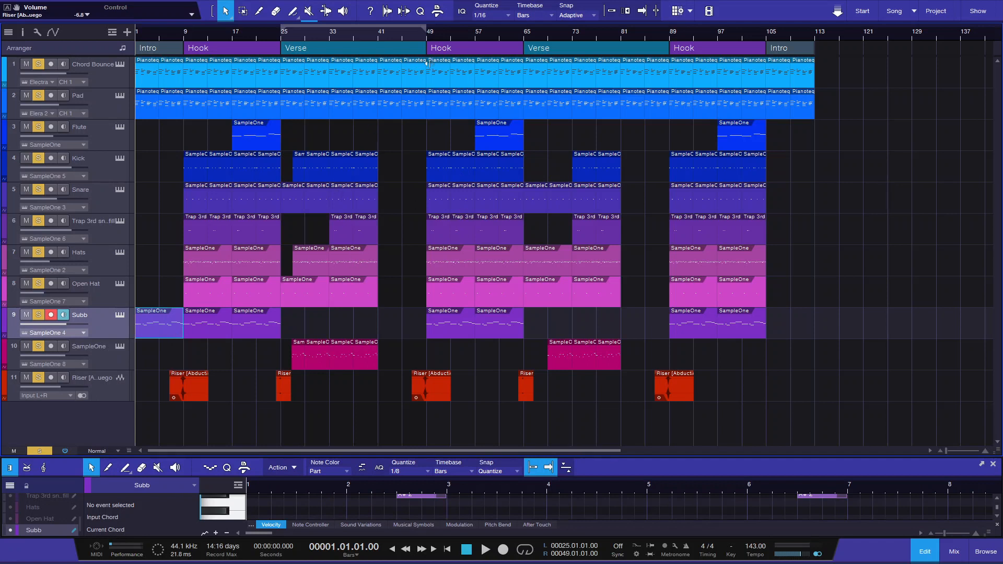
Shorten the first Hook's last events on the Flute through Subb tracks so they end at bar 24.
{"action": "left_click_drag", "start_coordinate": [257, 34], "coordinate": [267, 48]}
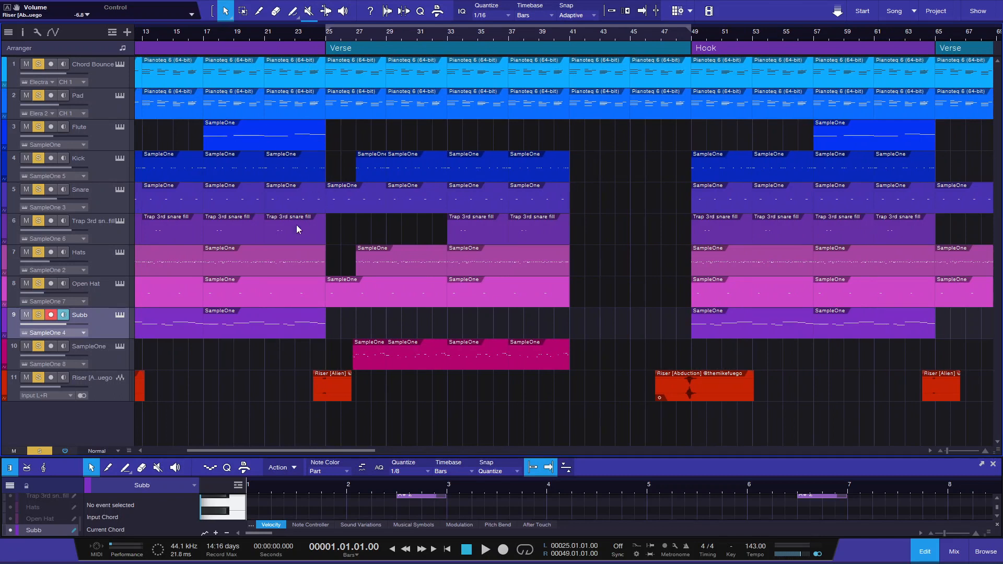
{"action": "left_click_drag", "start_coordinate": [301, 355], "coordinate": [318, 142]}
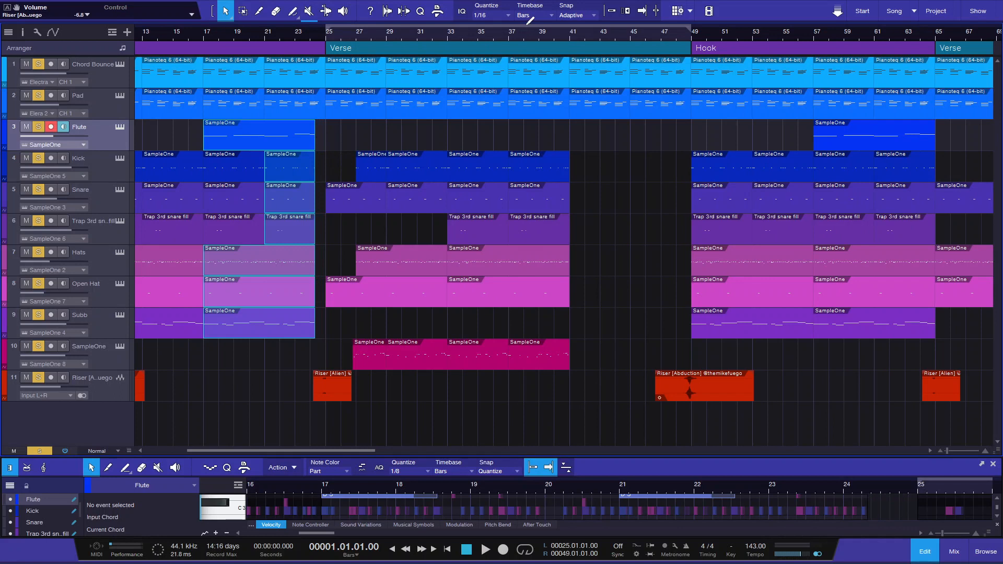
{"action": "left_click", "coordinate": [610, 11]}
{"action": "left_click_drag", "start_coordinate": [283, 40], "coordinate": [275, 43]}
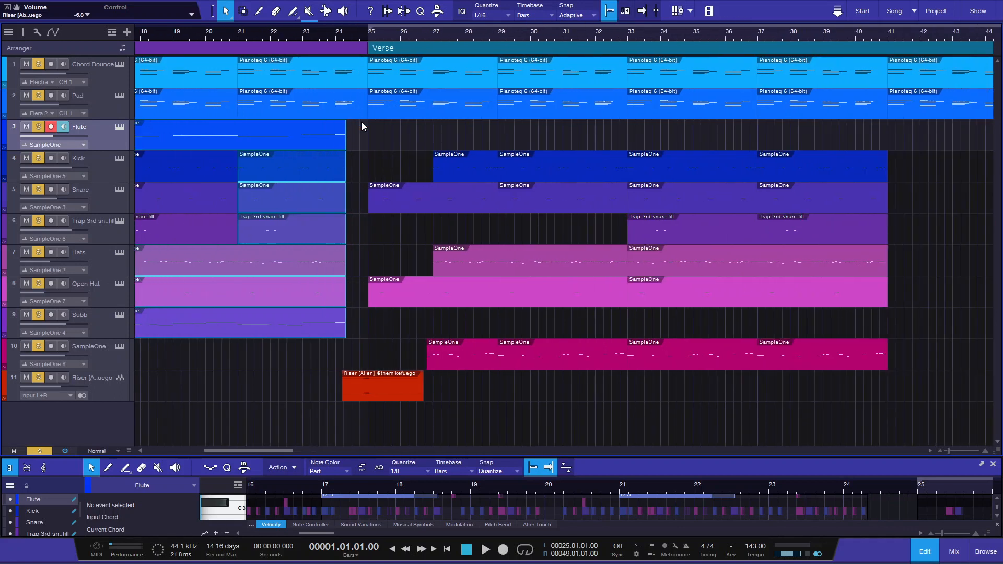
{"action": "left_click_drag", "start_coordinate": [347, 138], "coordinate": [339, 144]}
Play the full arrangement from bar 1.
{"action": "mouse_move", "coordinate": [322, 31]}
{"action": "left_mouse_down"}
{"action": "mouse_move", "coordinate": [340, 12]}
{"action": "mouse_move", "coordinate": [327, 20]}
{"action": "left_mouse_up"}
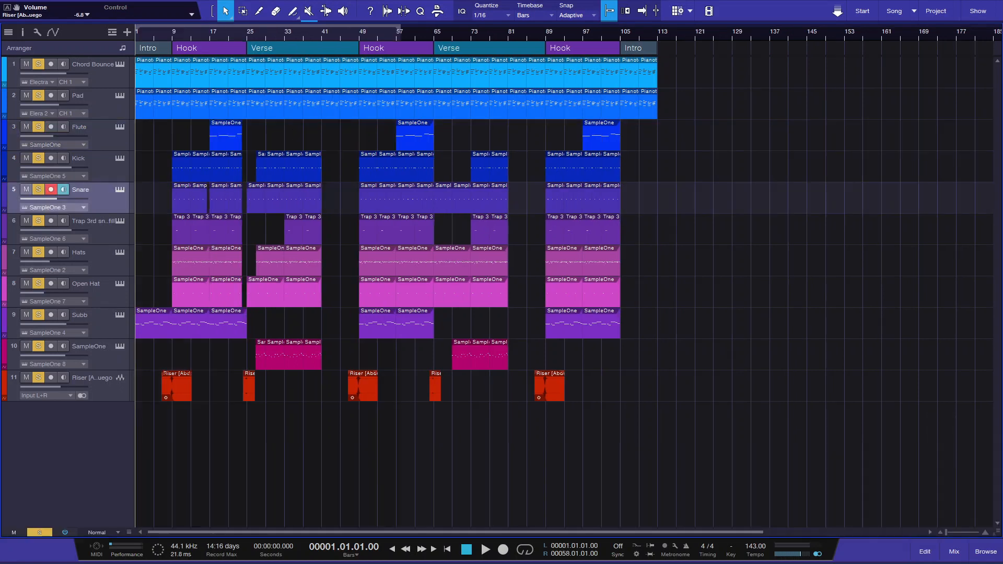
{"action": "key", "text": "space"}
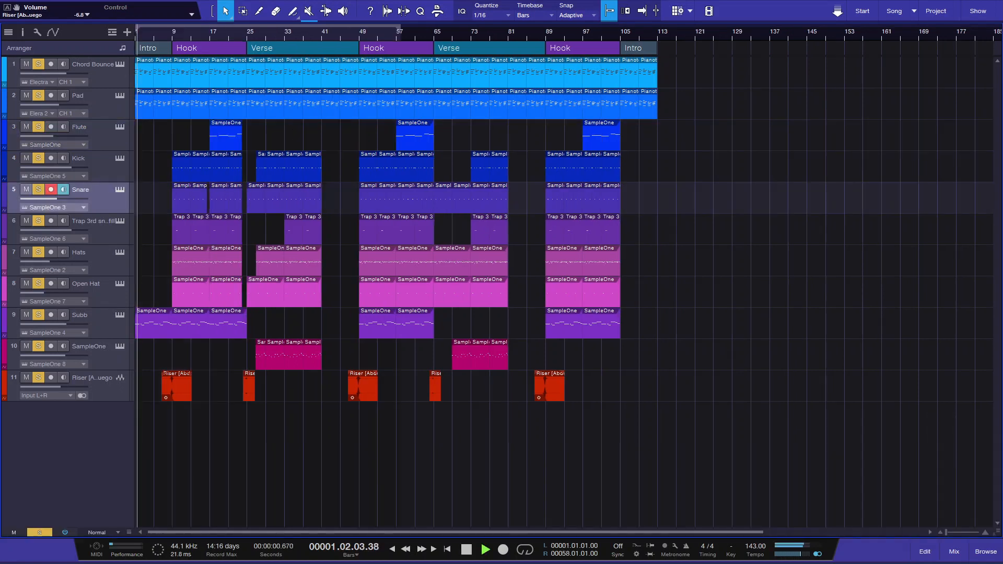